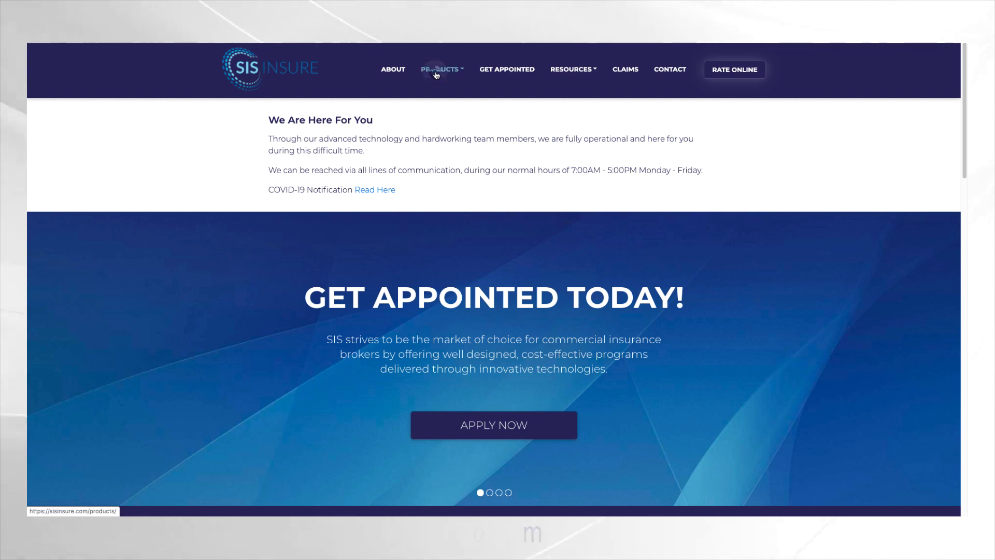
Go through Products > Business / Package to the Vacant Property / Land product page and review it
left_click(440, 69)
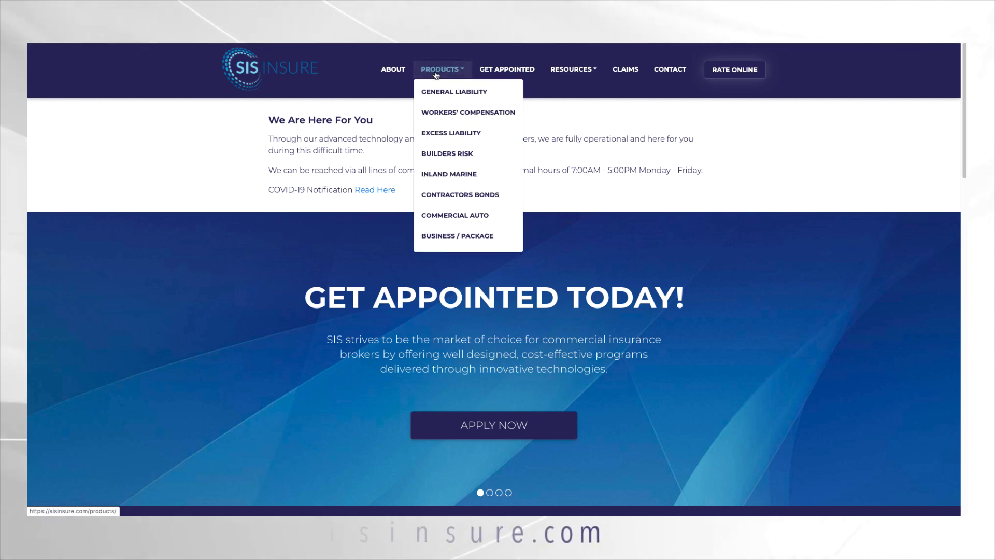
left_click(451, 236)
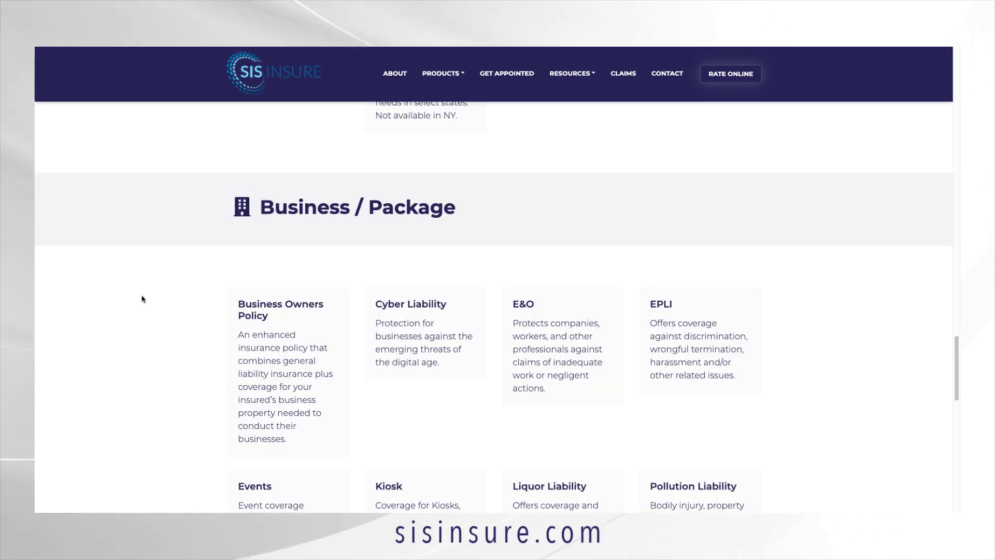
scroll(142, 299, "down", 5)
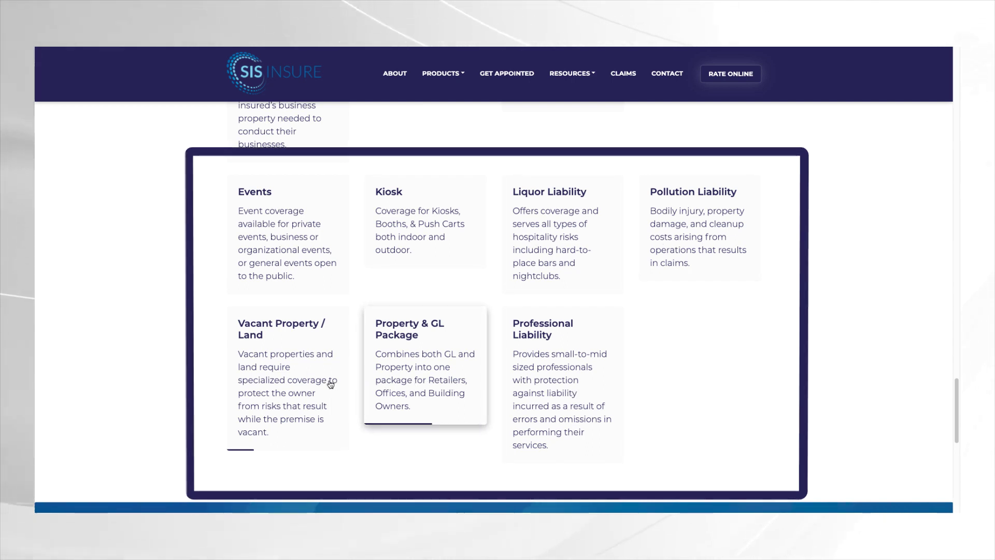
left_click(288, 381)
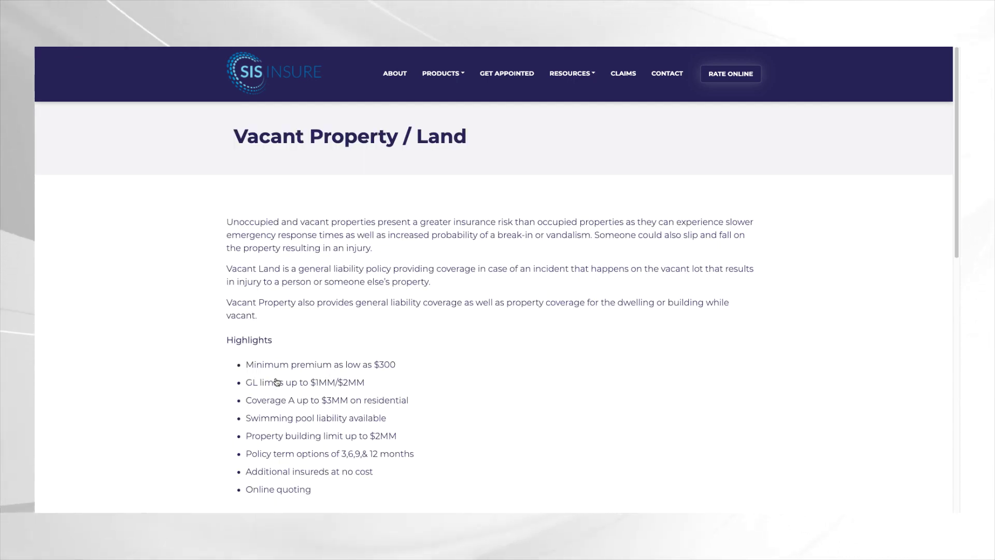
scroll(276, 382, "down", 3)
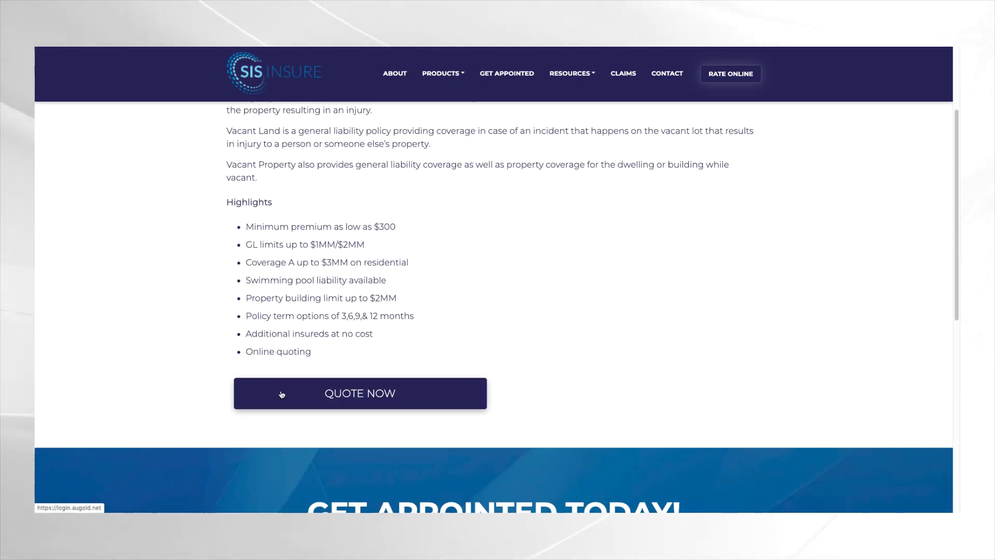
scroll(282, 391, "down", 2)
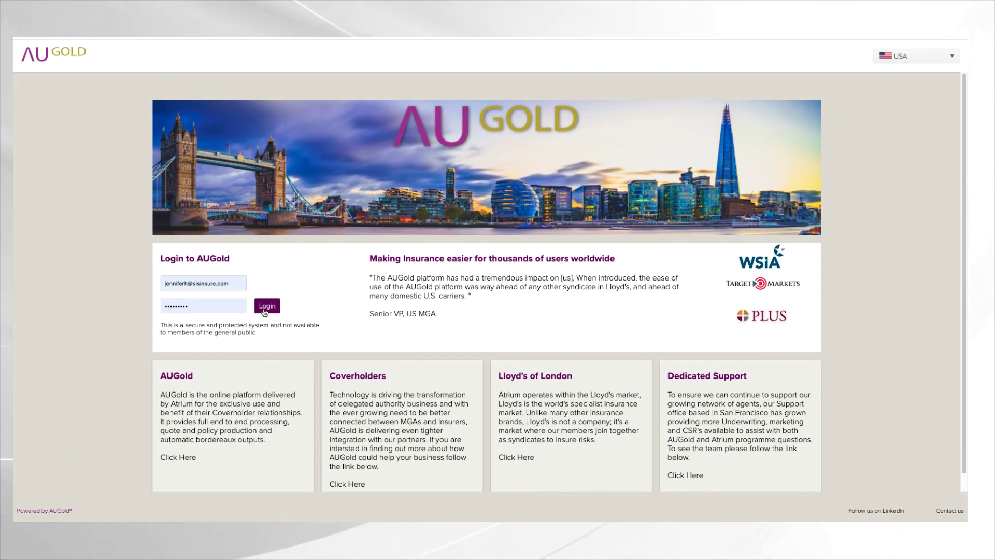
Sign in to AUGold and open the Select a Product menu to reach Vacant Package
left_click(264, 310)
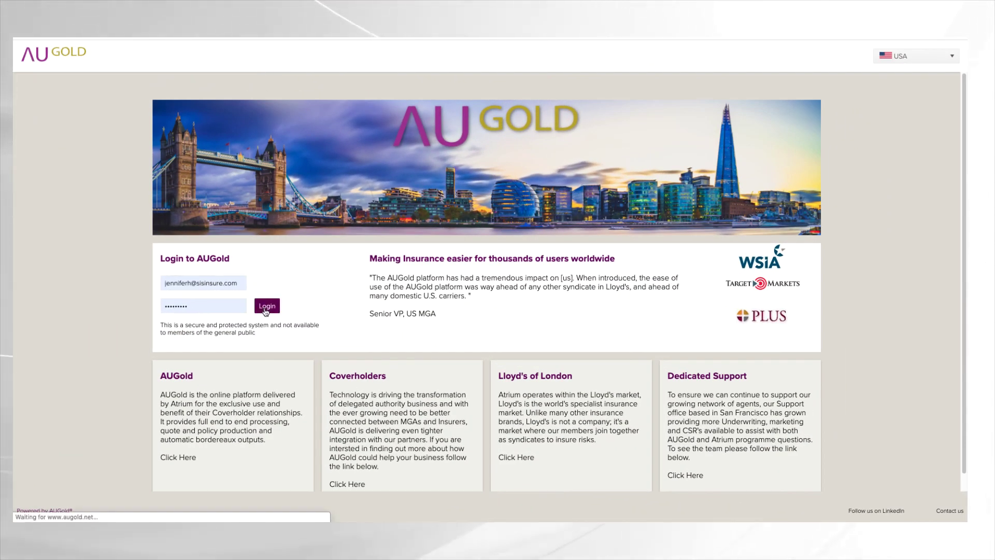
left_click(273, 78)
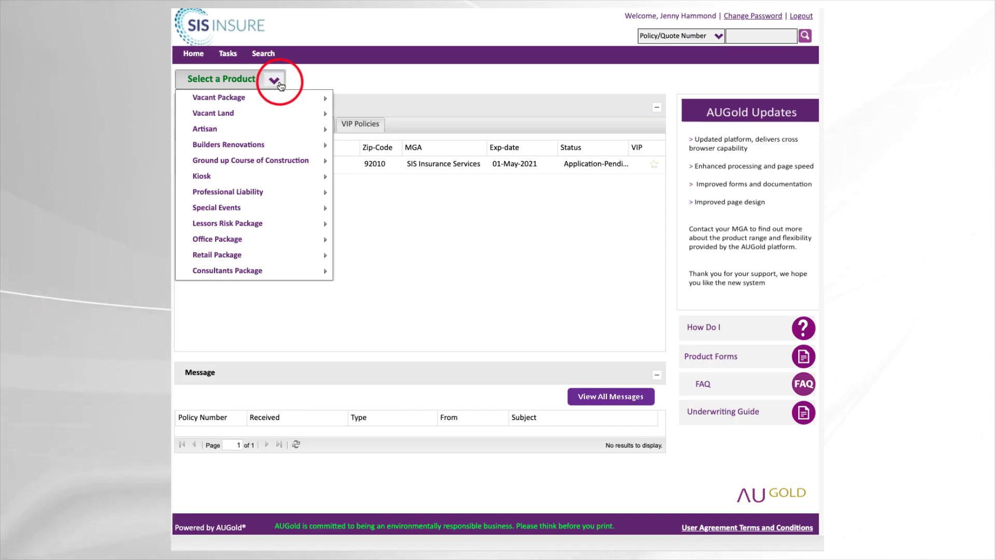
mouse_move(315, 100)
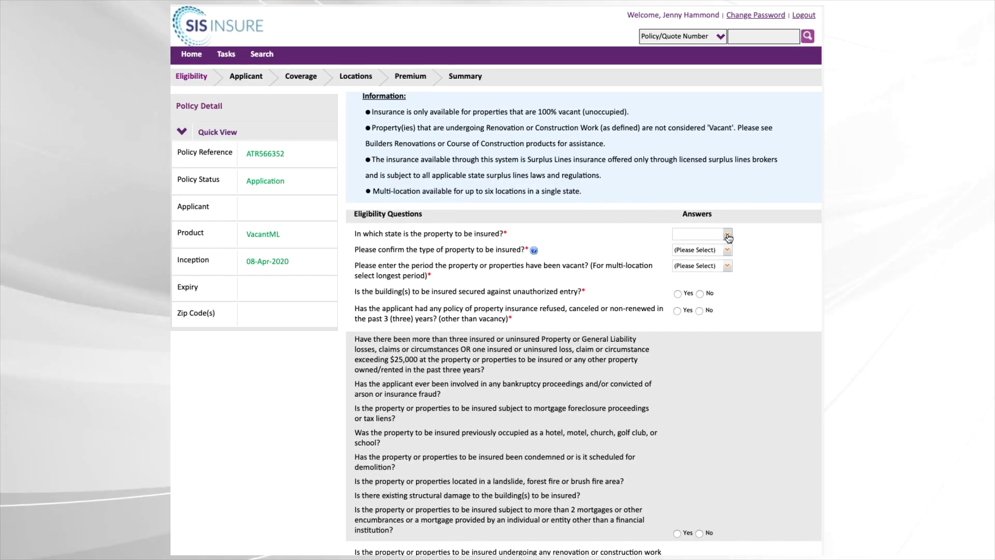
Answer eligibility as CALIFORNIA, Residential, 0-6 Months vacant, secured Yes, no prior refusals
left_click(726, 233)
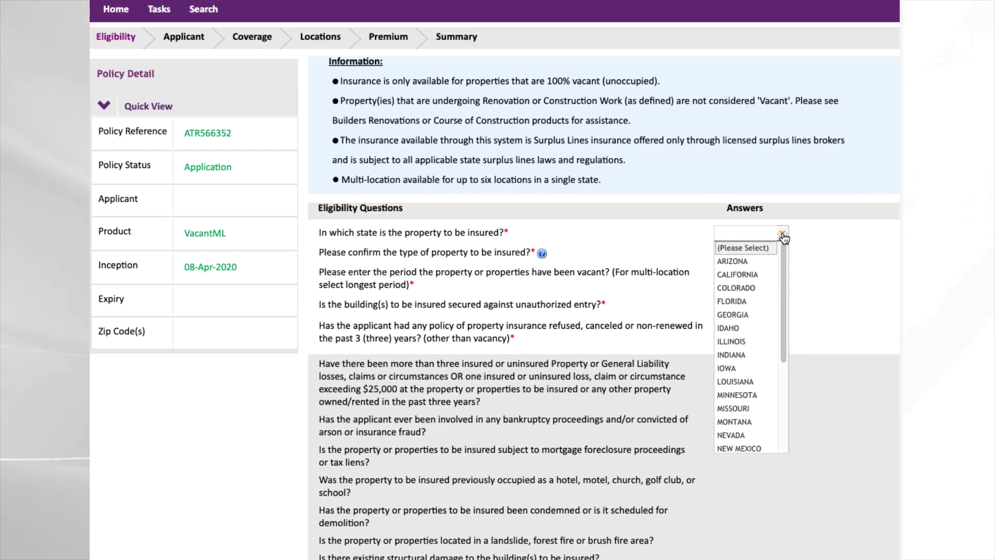
left_click(767, 274)
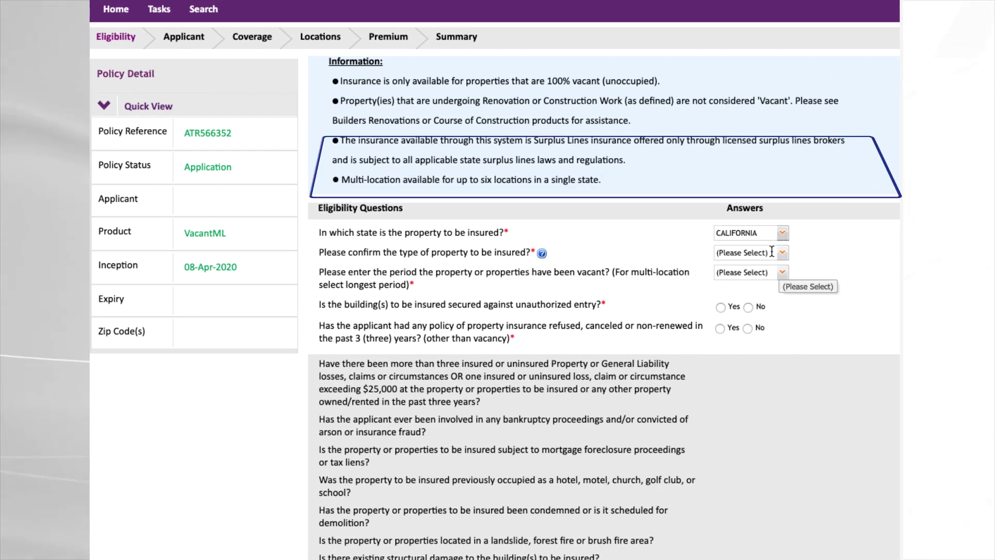
left_click(787, 254)
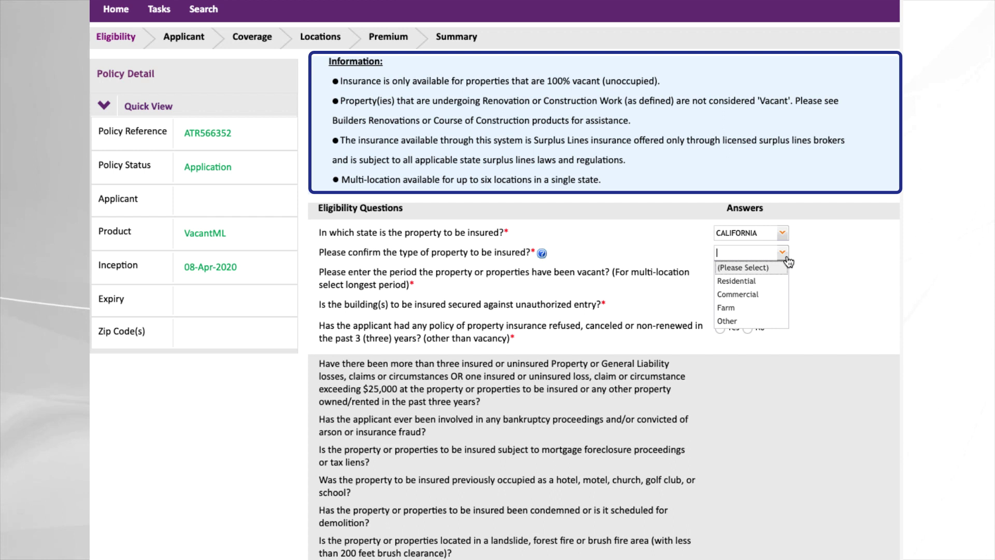
left_click(775, 282)
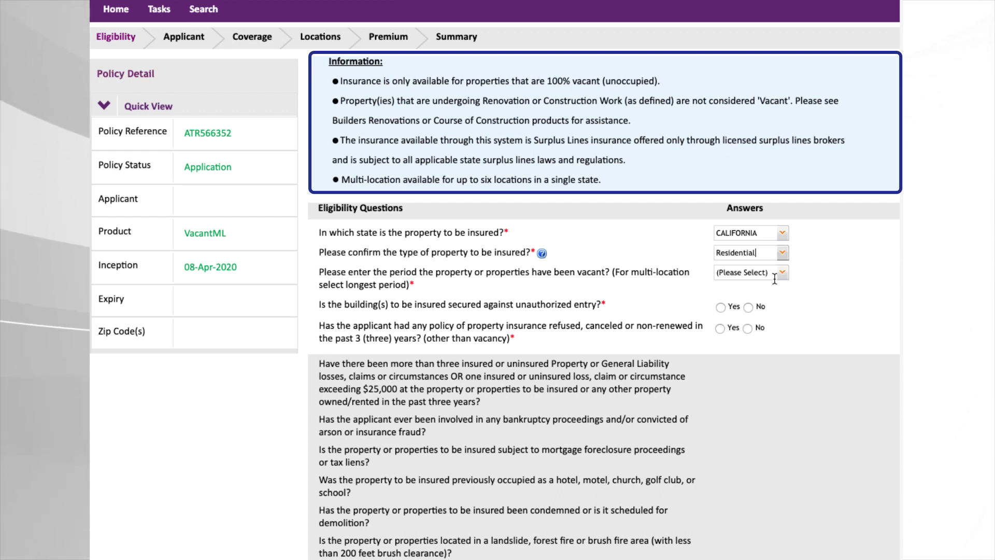
left_click(784, 276)
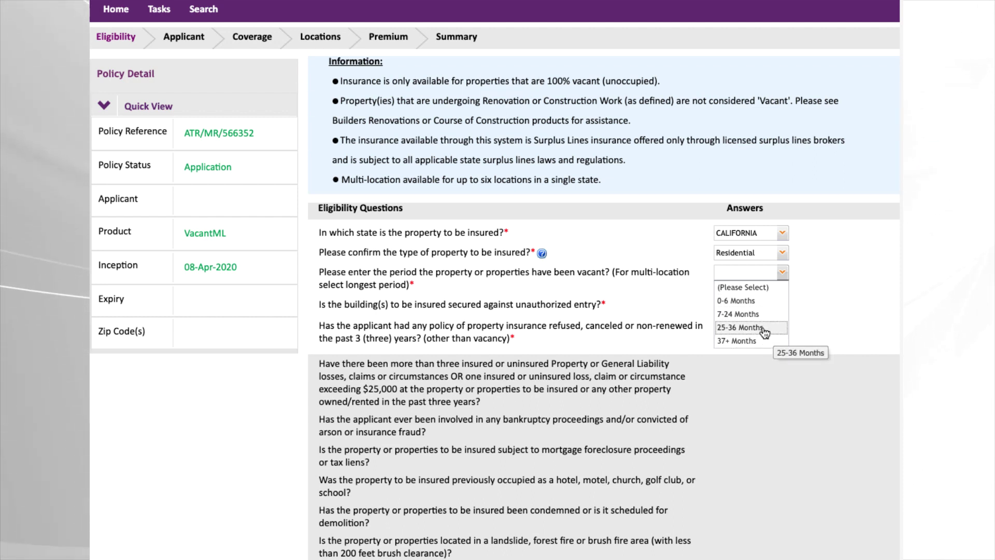
left_click(765, 303)
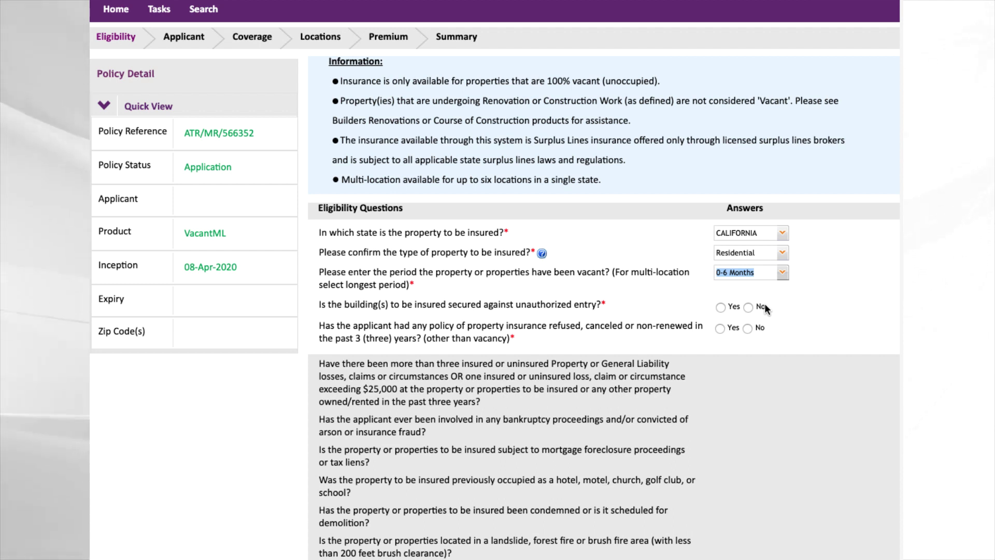
left_click(721, 307)
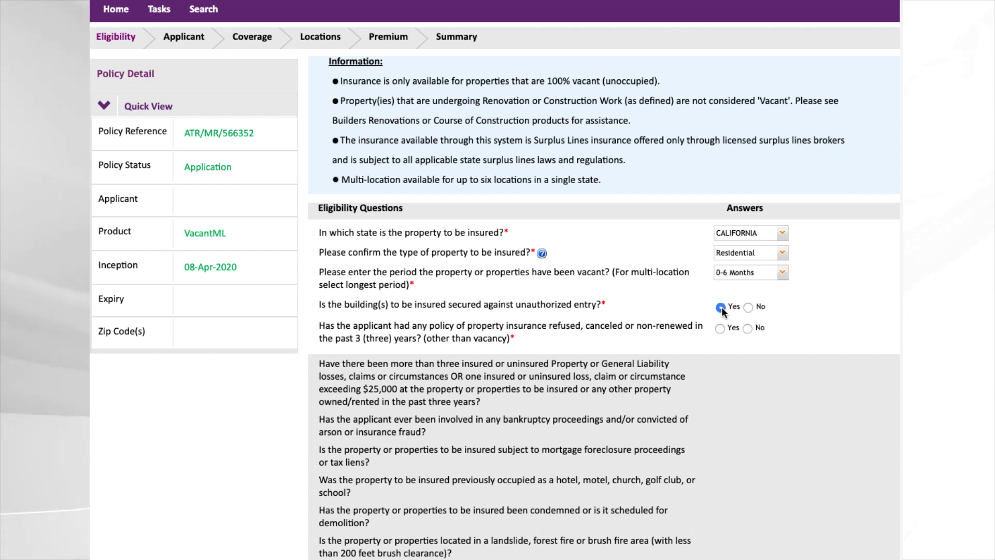
left_click(747, 328)
Review the non-eligible risk questions and their Yes/No answers
scroll(606, 405, "down", 3)
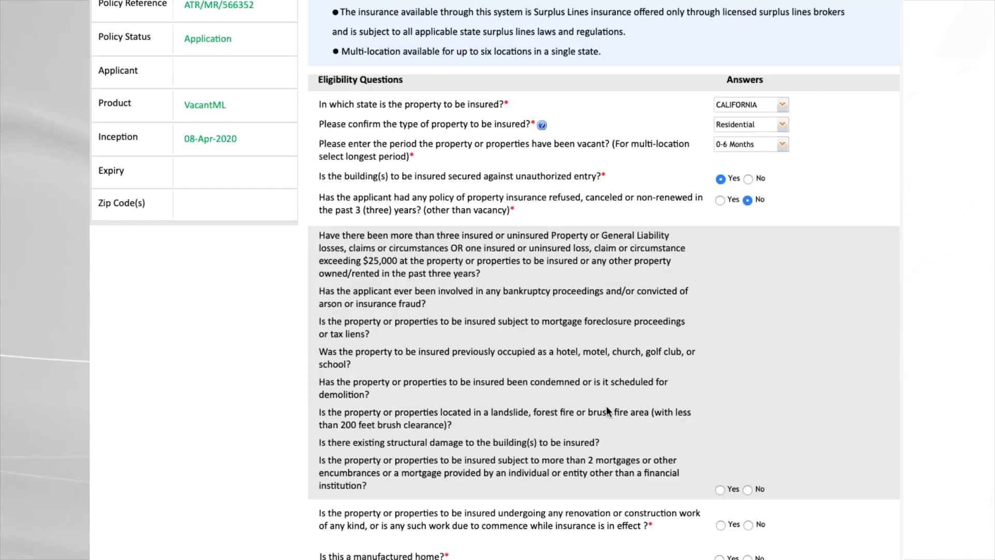
left_click_drag(316, 232, 437, 489)
left_click(438, 499)
triple_click(604, 497)
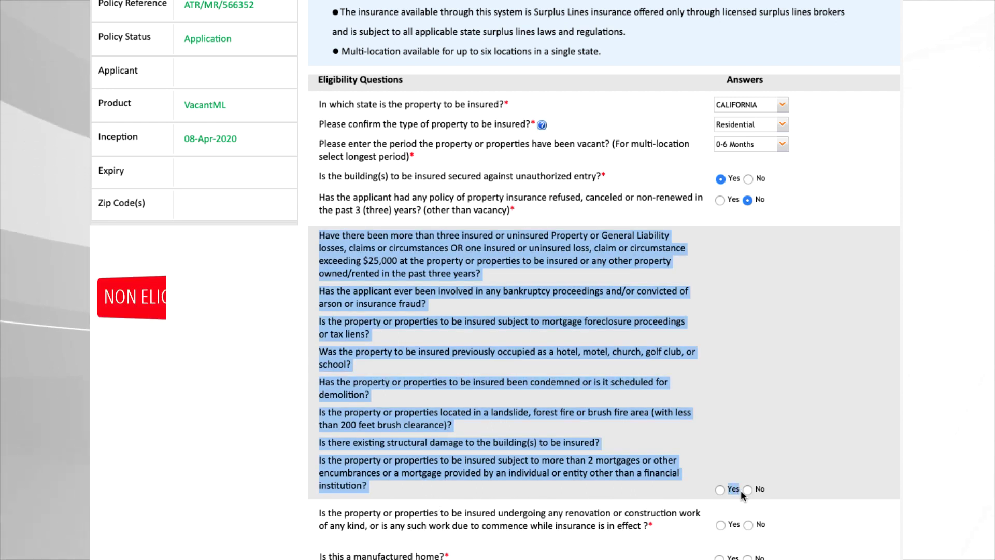
left_click_drag(741, 489, 760, 490)
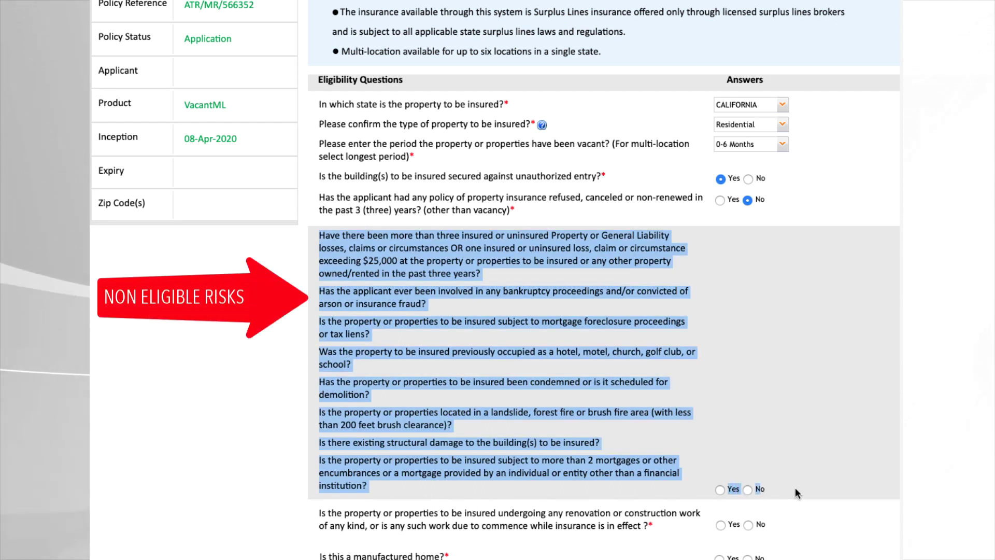
left_click(796, 489)
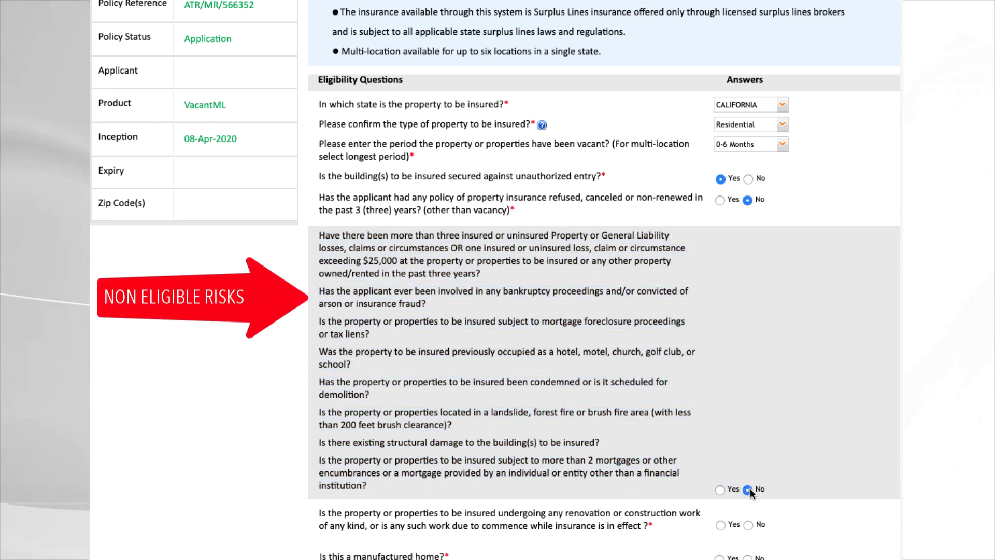
Answer No to the renovation question and submit the eligibility answers
scroll(828, 508, "down", 3)
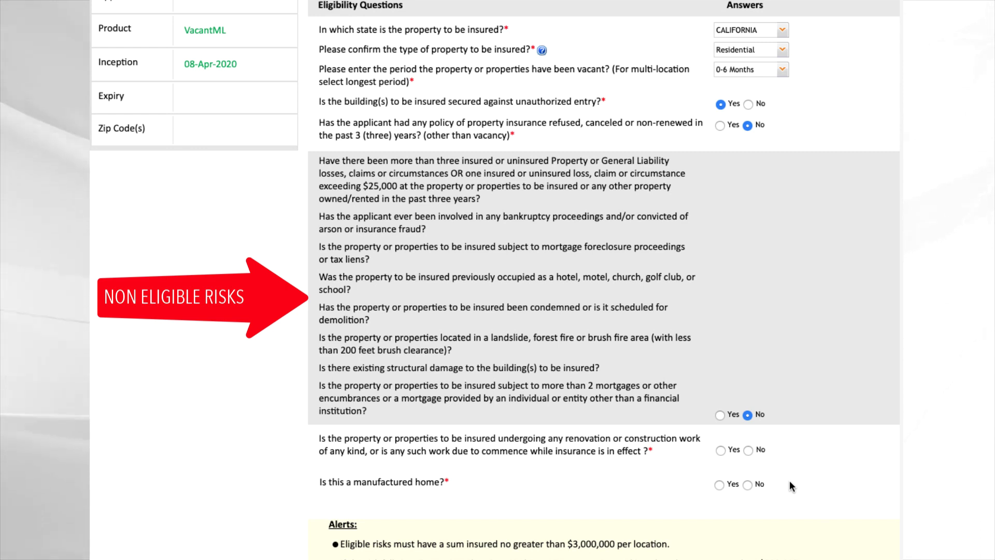
left_click(747, 450)
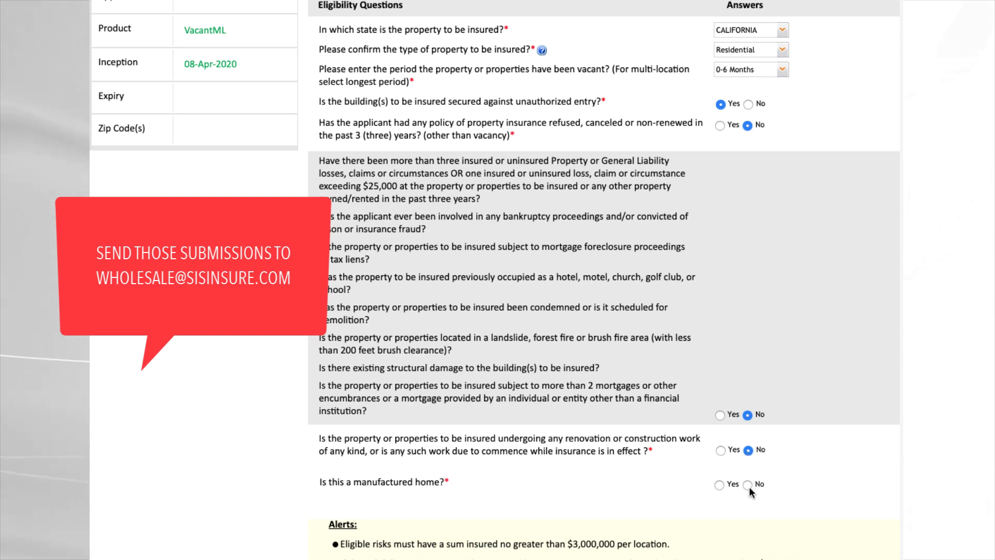
scroll(749, 488, "down", 5)
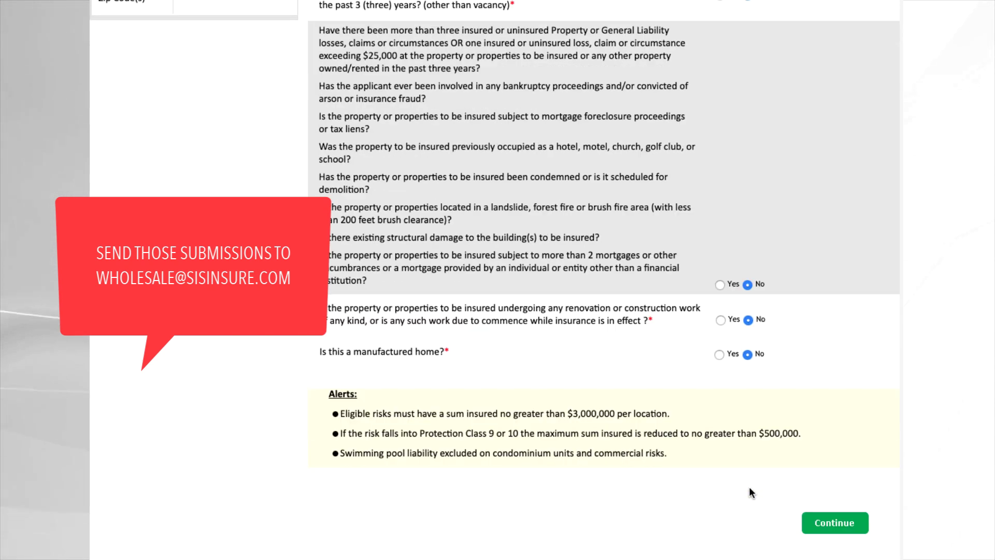
left_click(832, 523)
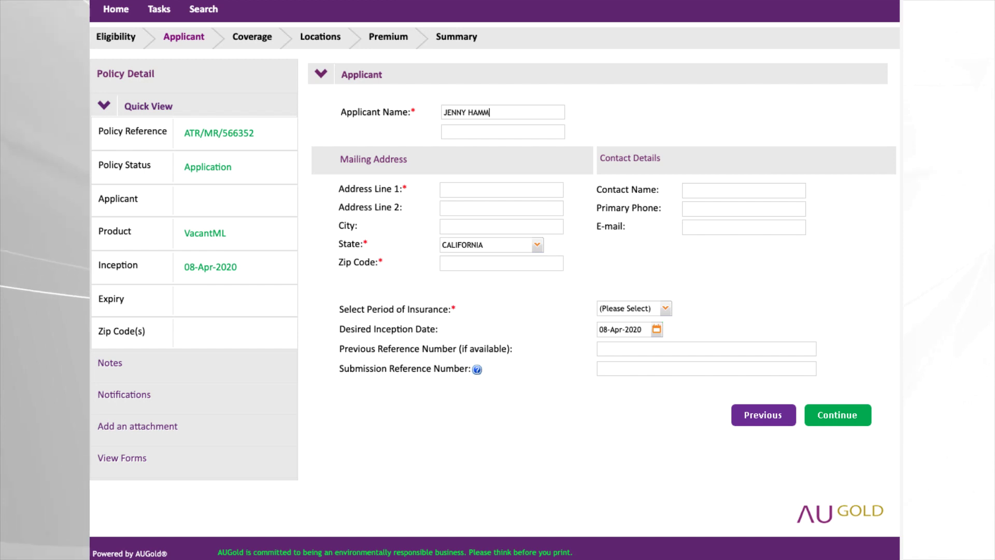
Fill the applicant's address from a saved entry and set a 3-month period starting 01-May-2020
left_click(509, 190)
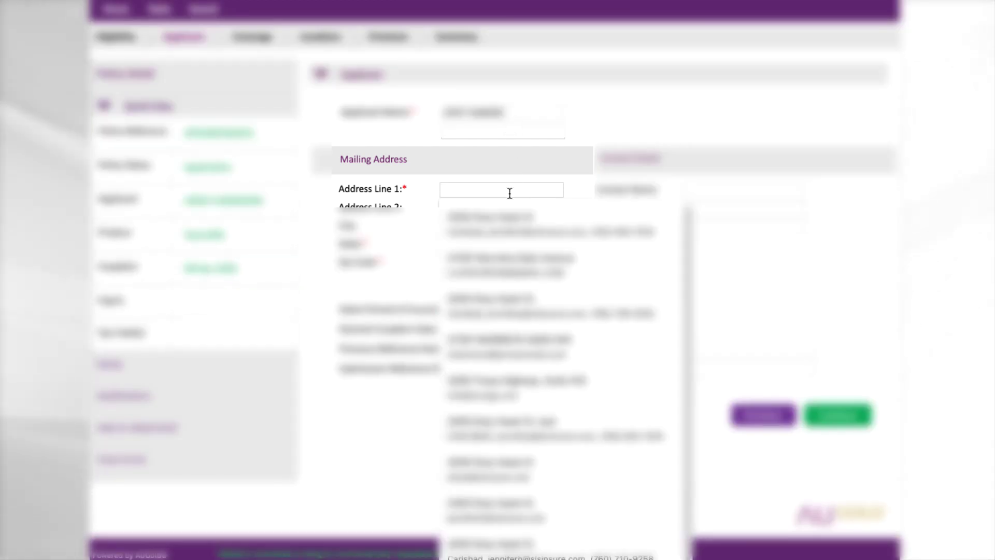
left_click(497, 224)
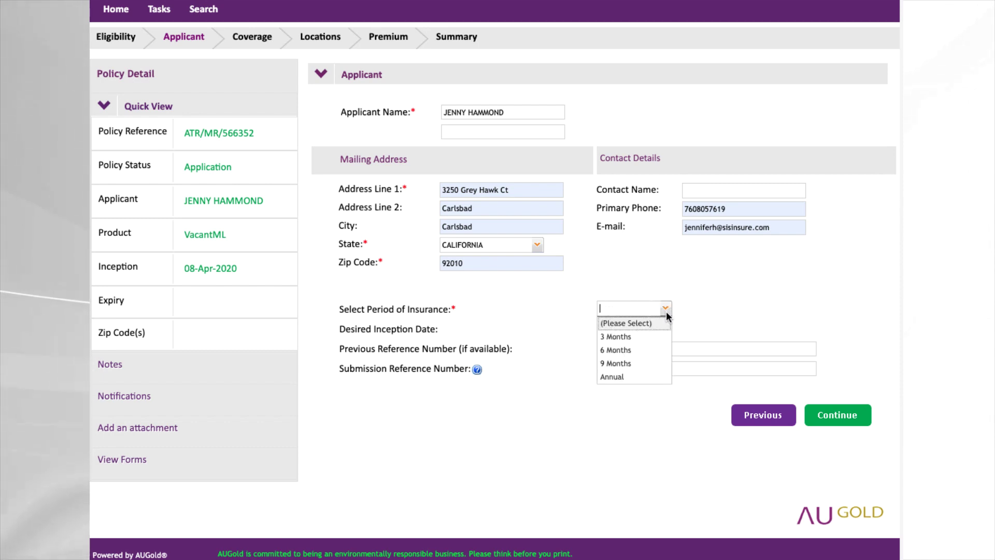
left_click(658, 338)
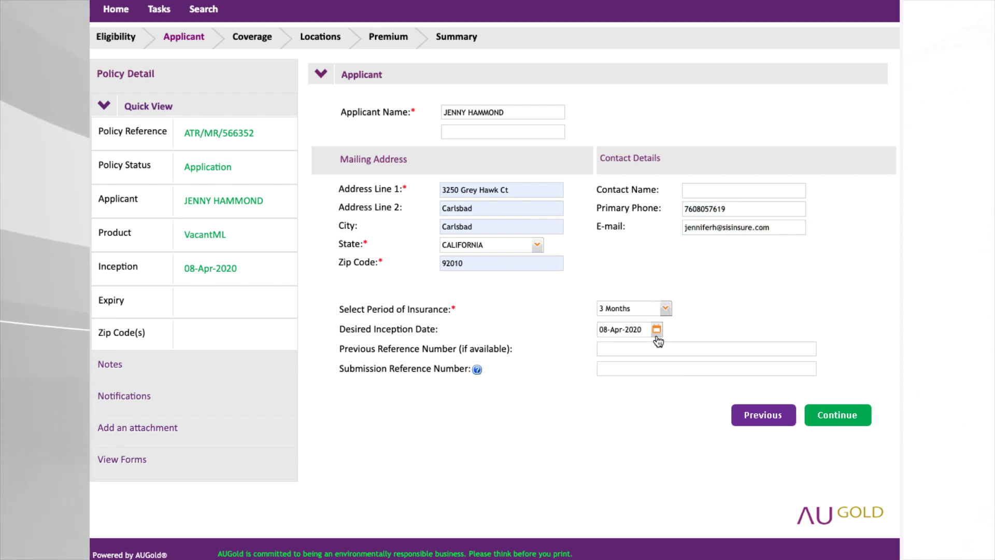
left_click(656, 330)
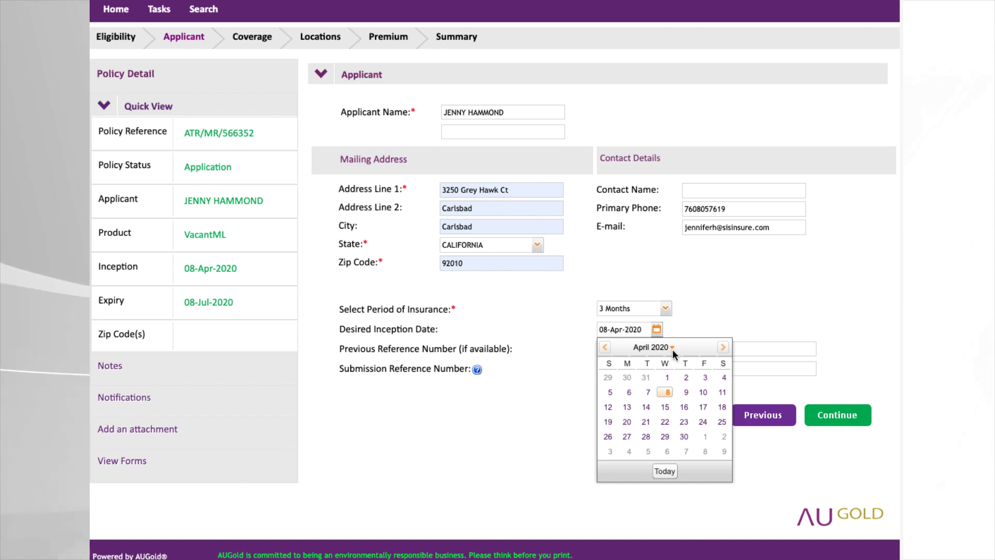
left_click(702, 438)
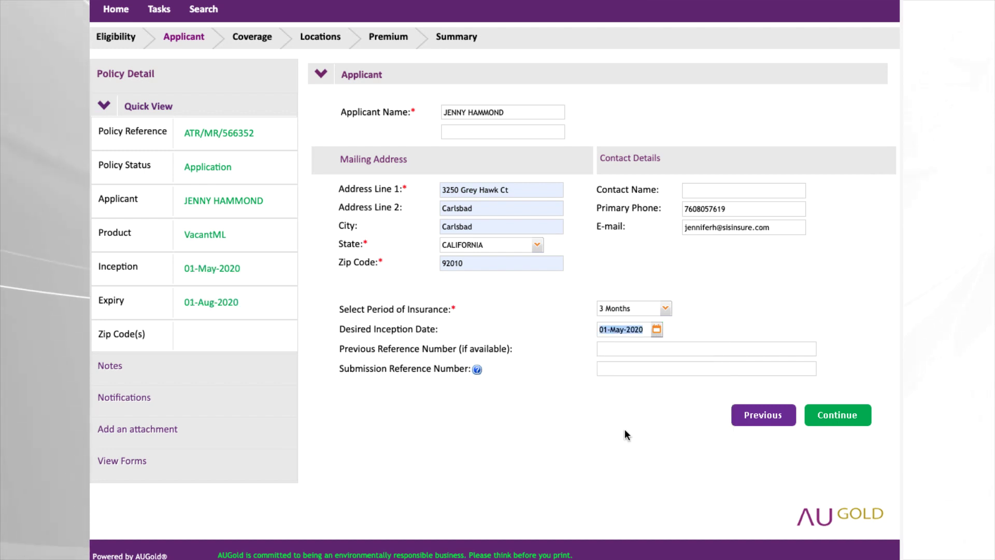
key("Return")
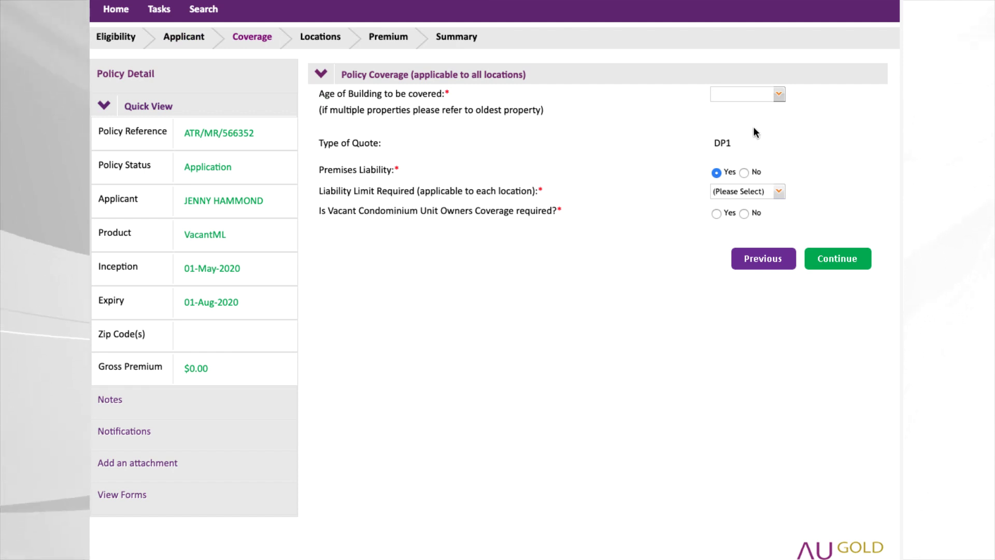
Choose 0-35 Years building age and a $1,000,000 liability limit, then continue to Locations
left_click(778, 94)
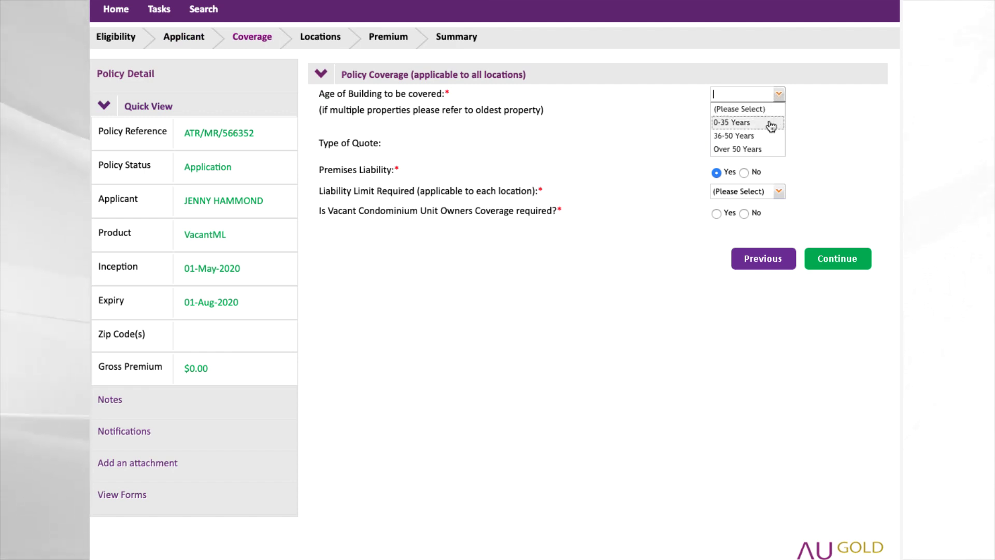
left_click(770, 123)
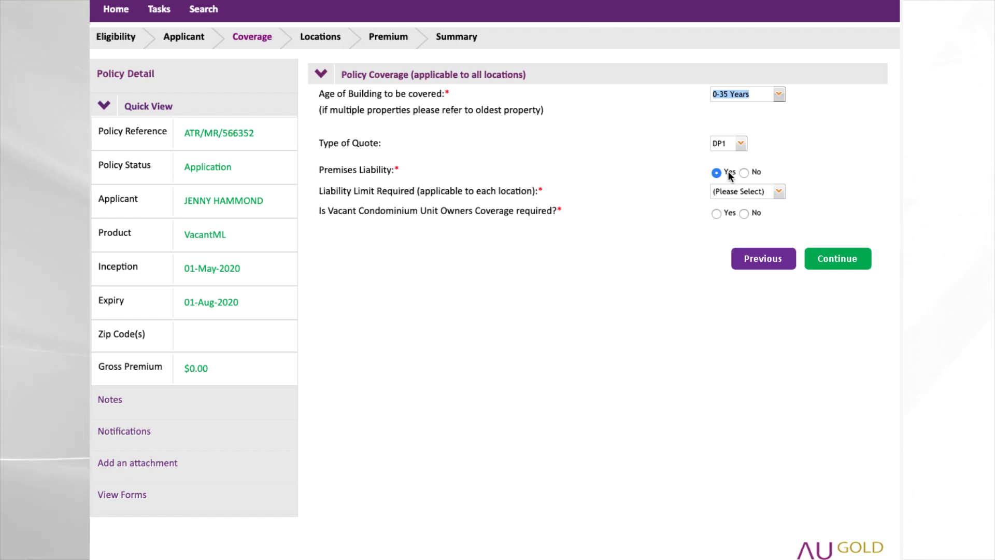
left_click(778, 192)
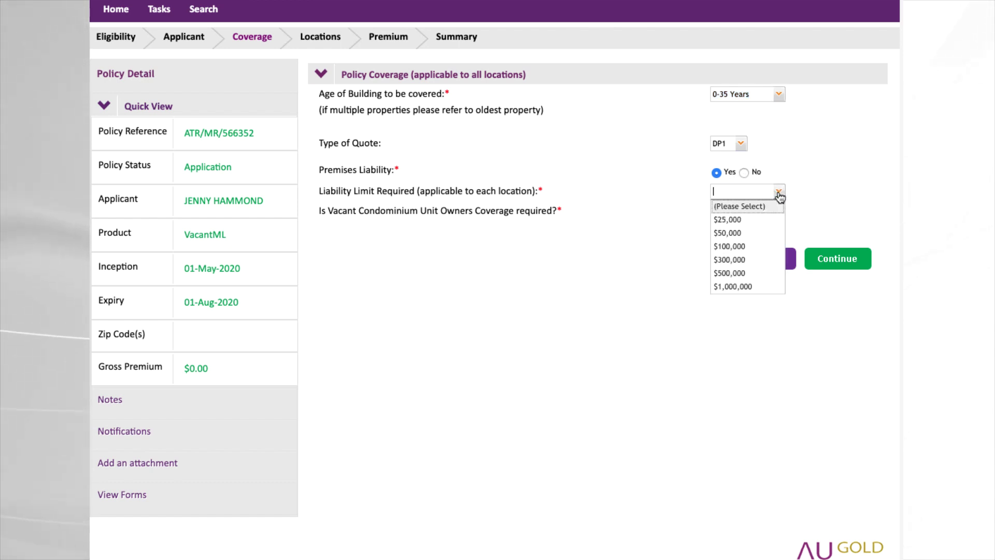
left_click(767, 288)
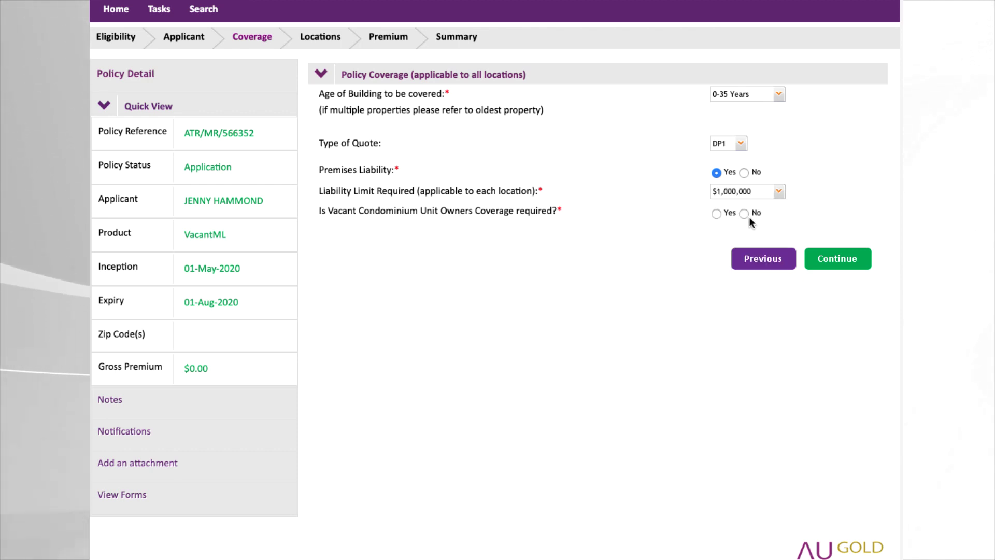
left_click(837, 268)
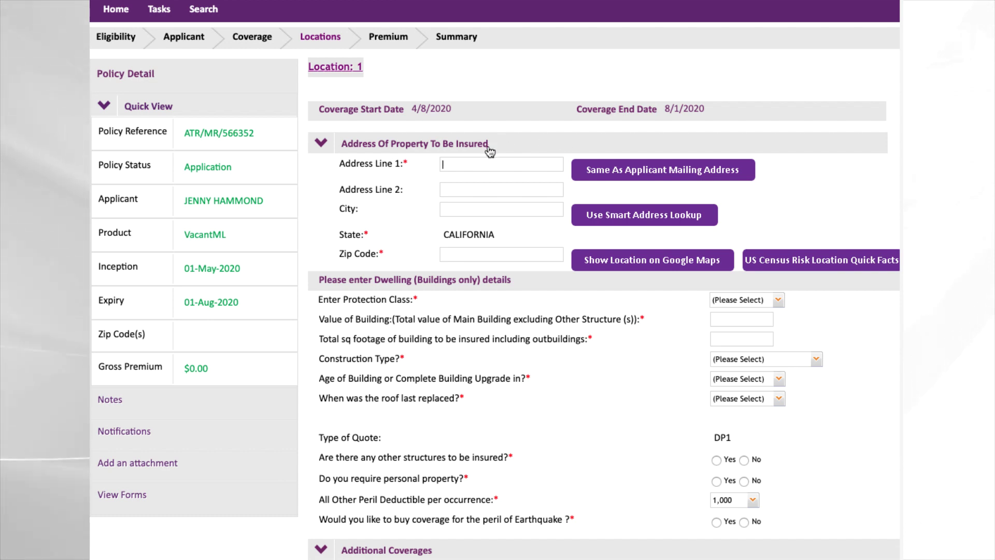
Copy the applicant's mailing address to Location 1 and set protection class PC2
left_click(618, 171)
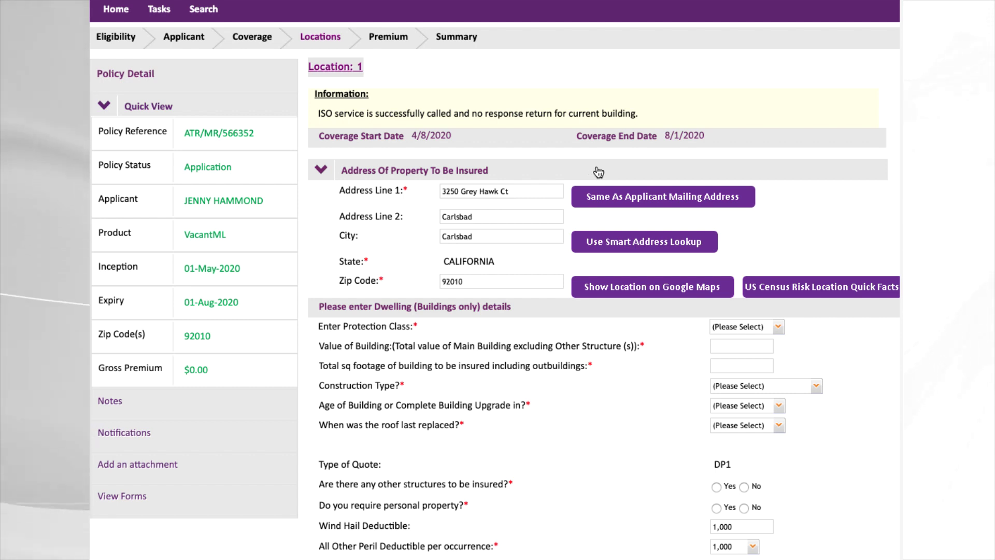
scroll(783, 201, "down", 3)
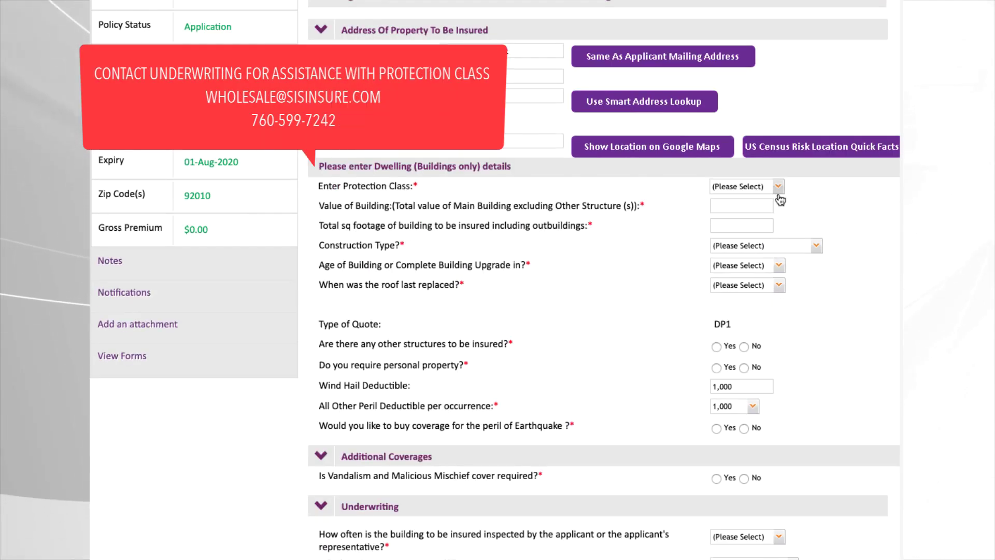
left_click(777, 187)
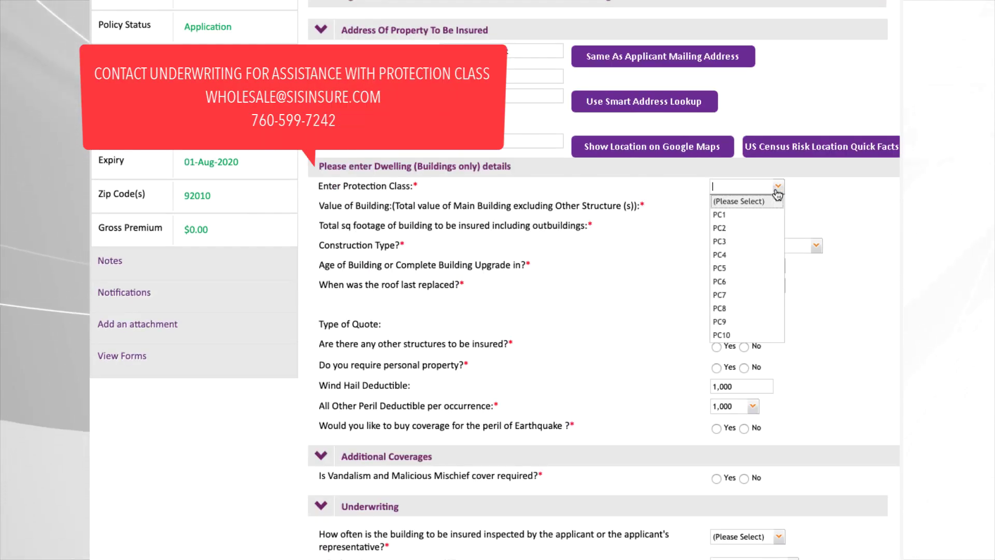
left_click(771, 227)
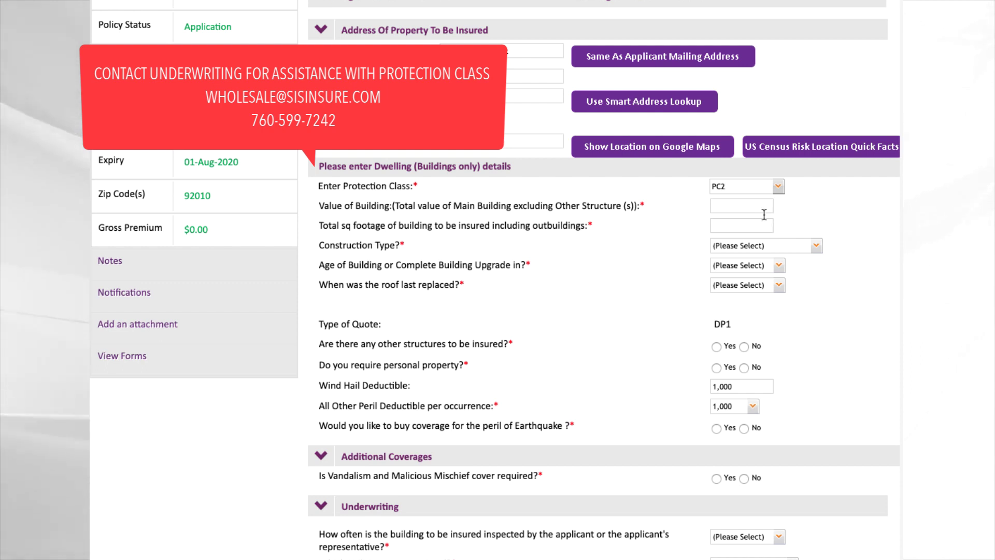
left_click(763, 207)
Enter building value 500,000 with Frame construction, 0-35 Years building age and roof 0-25 Years
type("15")
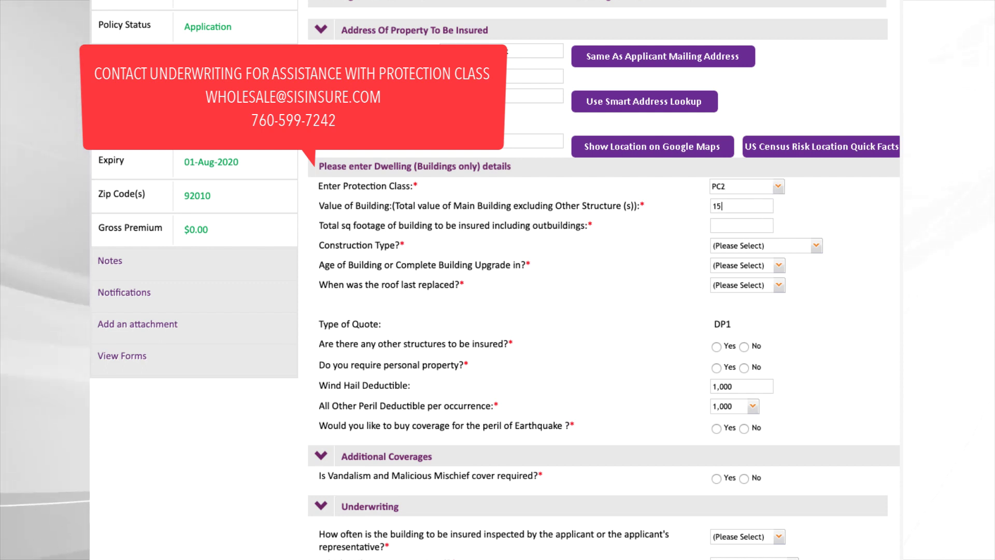
key("ctrl+a")
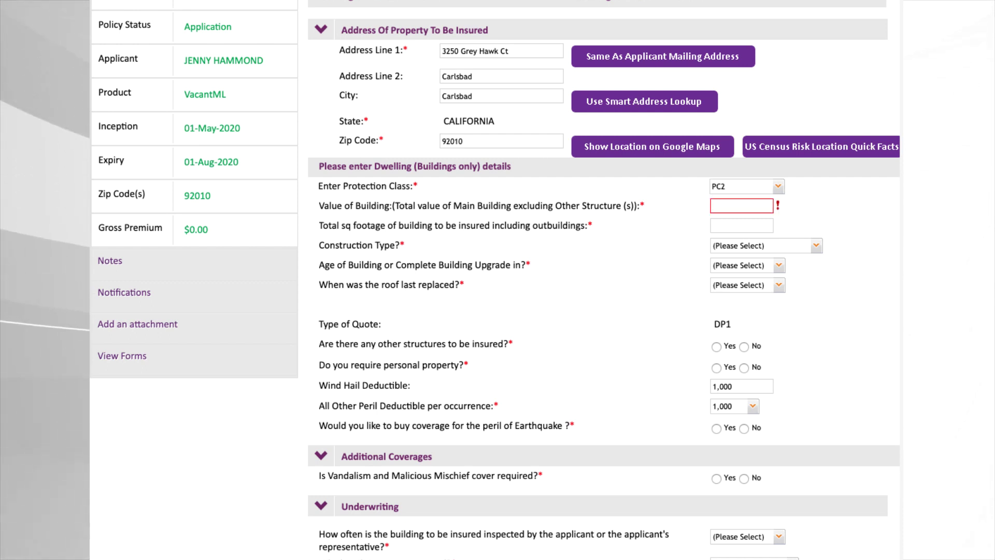
type("00")
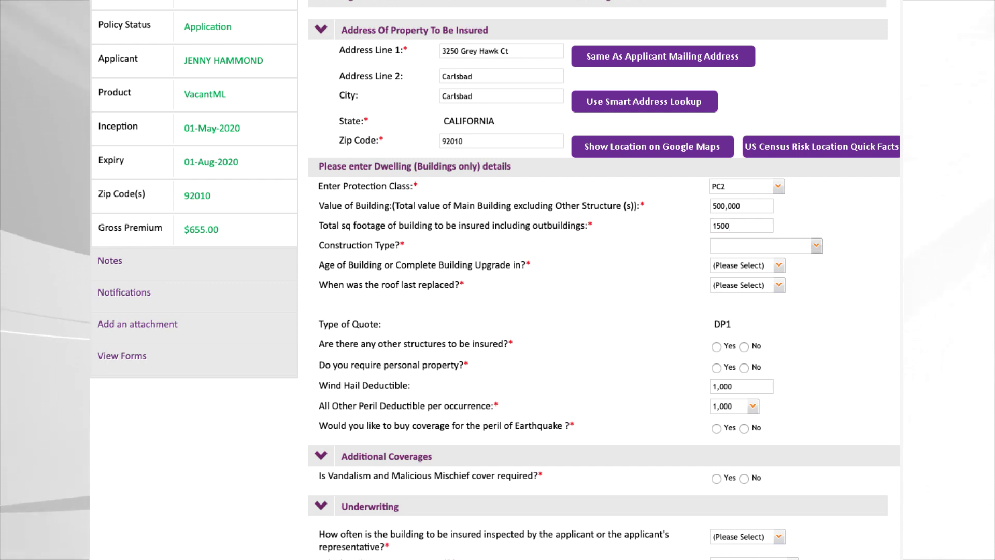
left_click(816, 245)
left_click(809, 271)
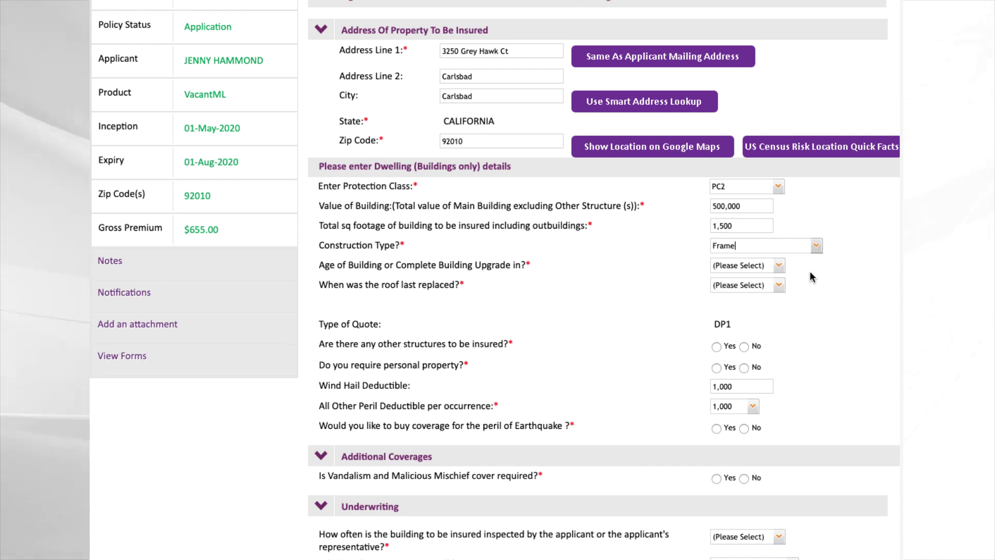
left_click(778, 265)
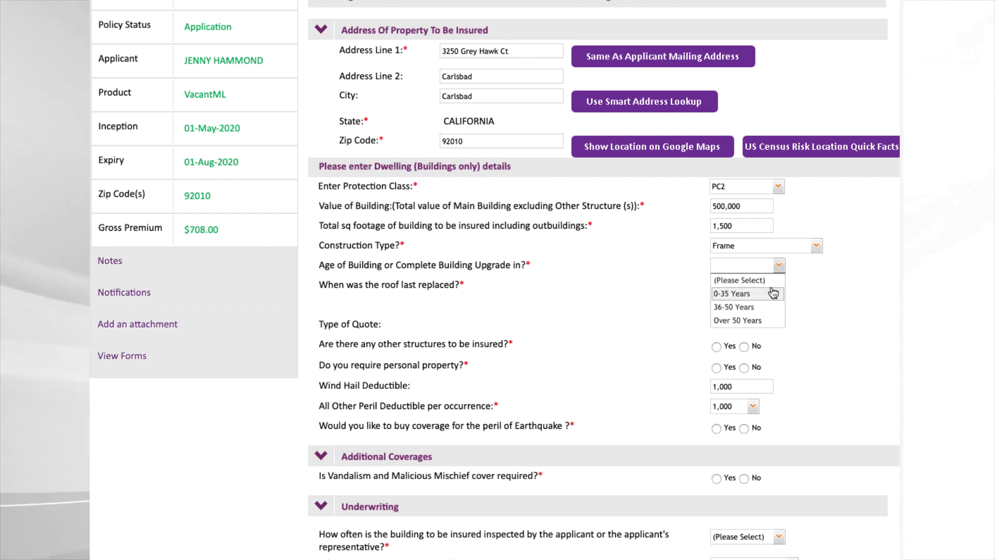
left_click(773, 293)
left_click(778, 285)
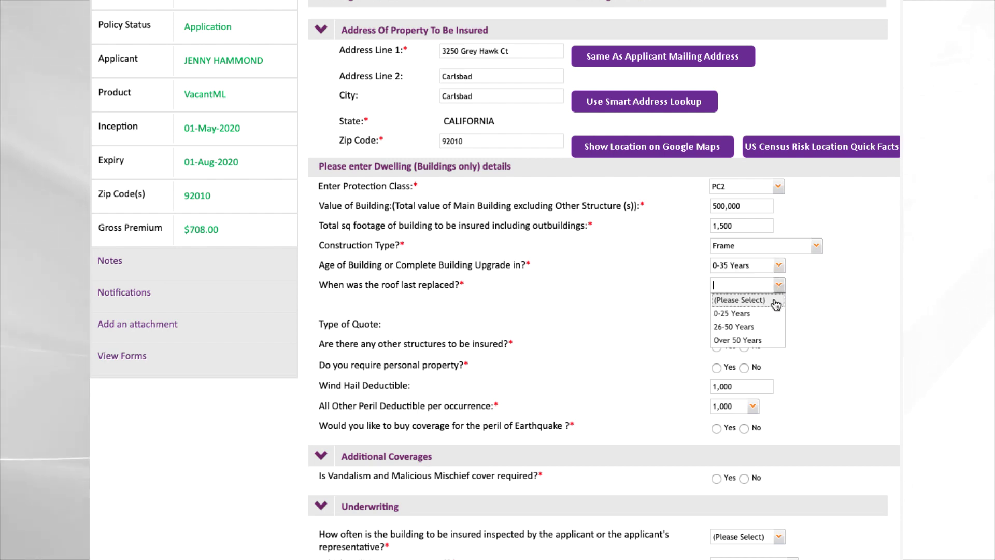
left_click(772, 312)
scroll(800, 314, "down", 3)
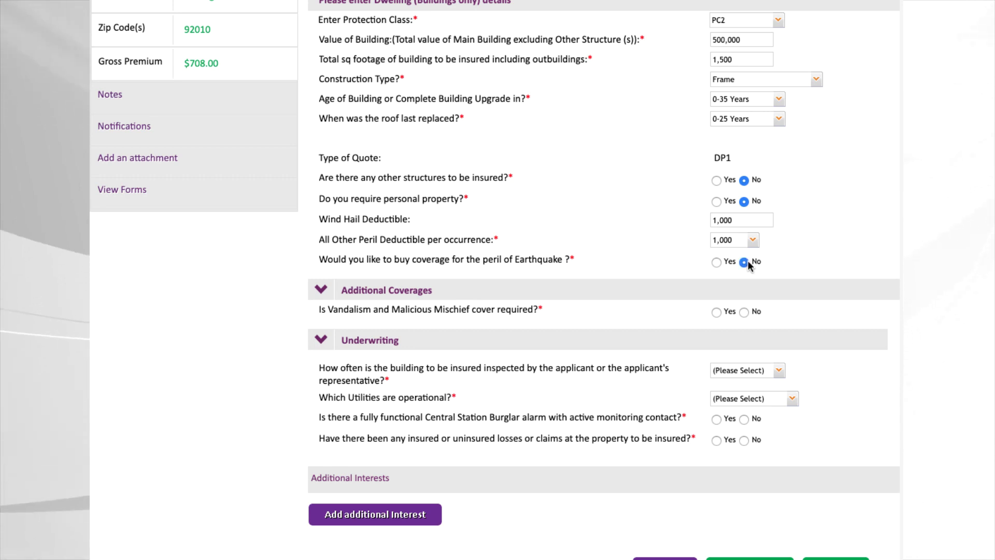
Decline vandalism cover and set Weekly inspections with Electric and Water utilities
scroll(747, 260, "down", 1)
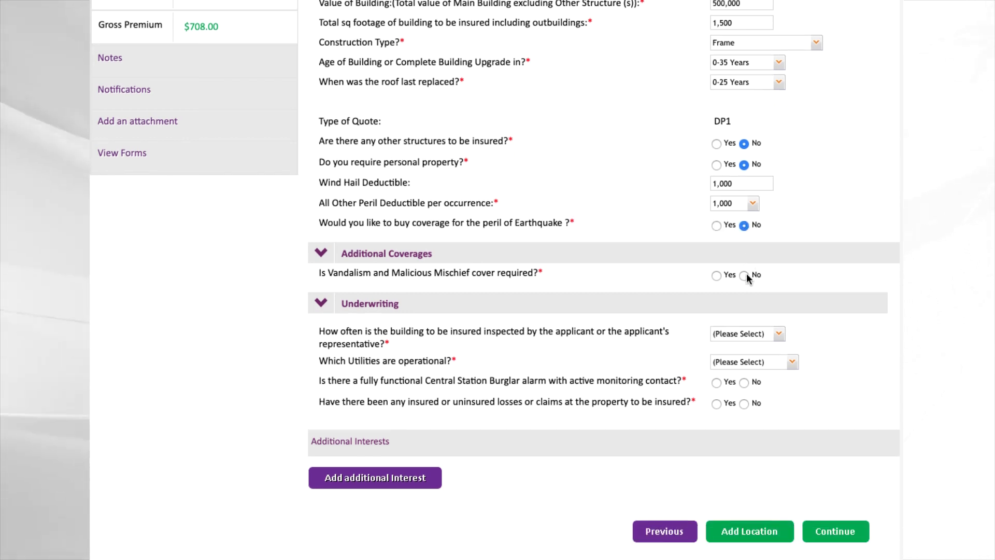
left_click(745, 274)
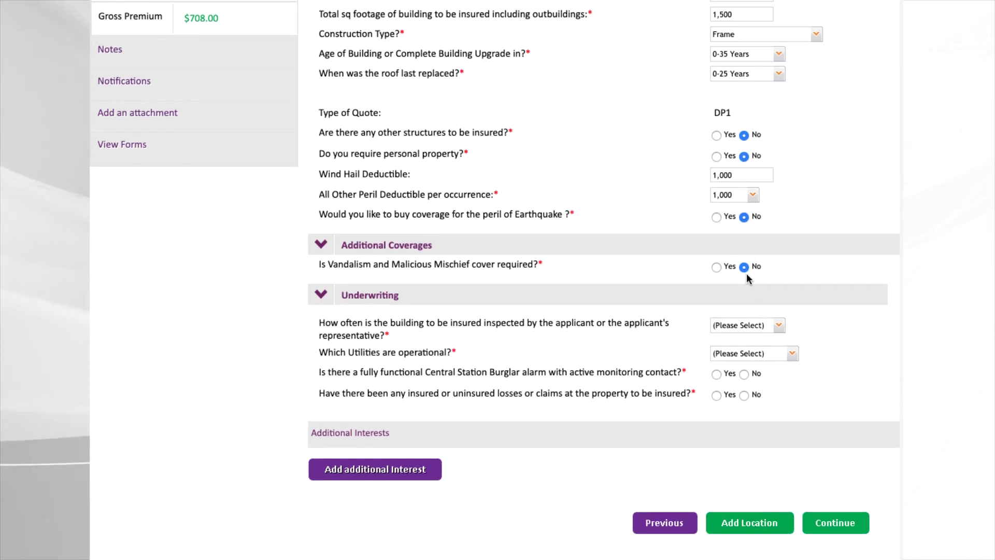
left_click(780, 326)
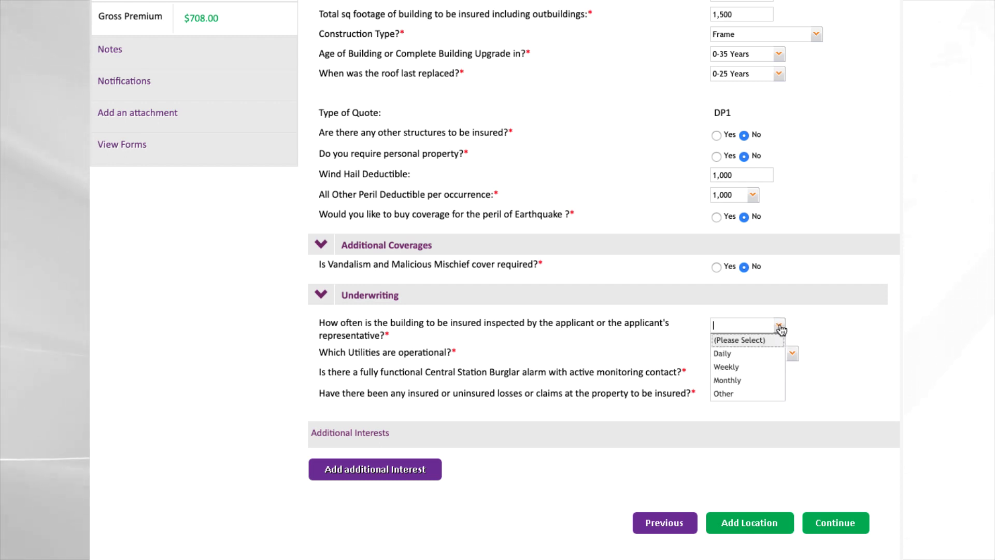
left_click(769, 368)
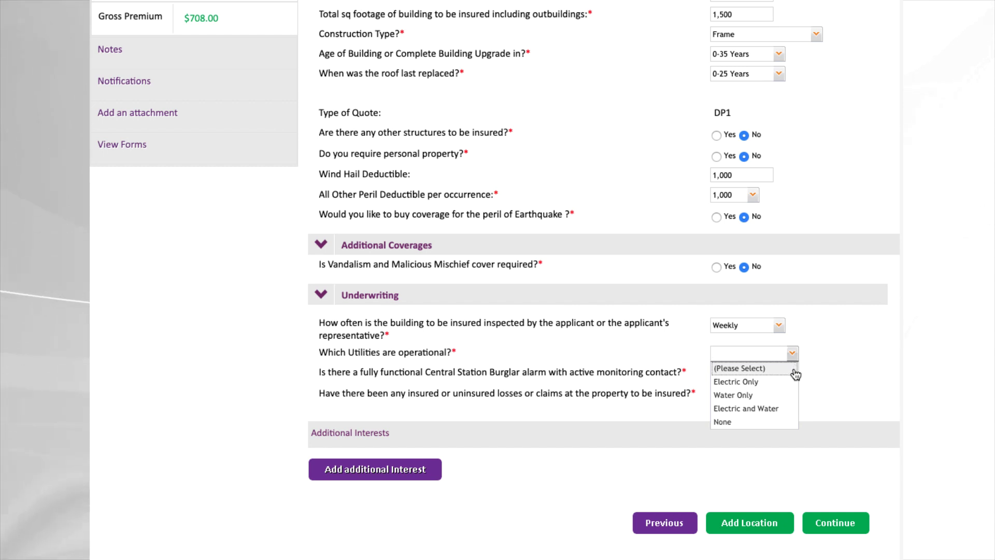
left_click(776, 408)
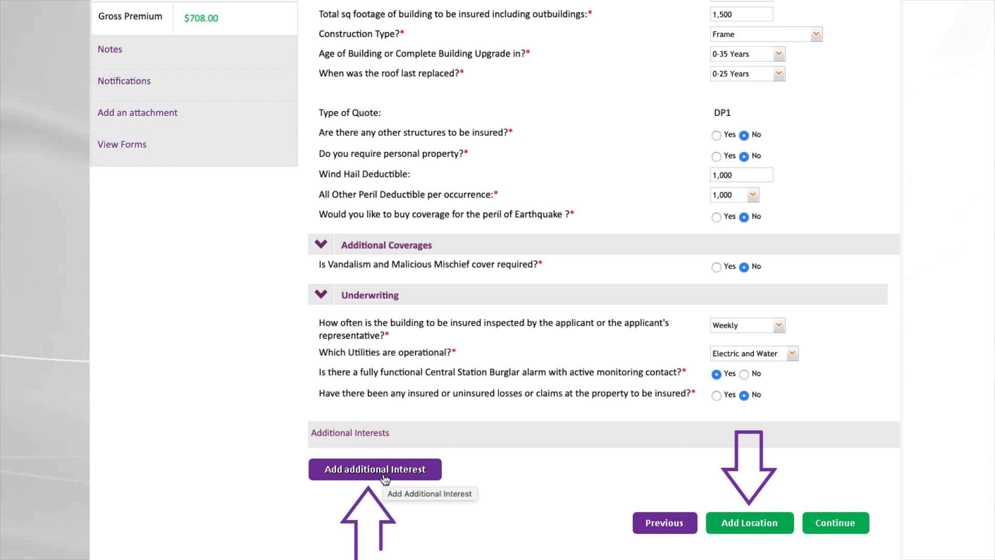
Review the $985.89 indicative premium, then accept it to reach the Summary
left_click(828, 525)
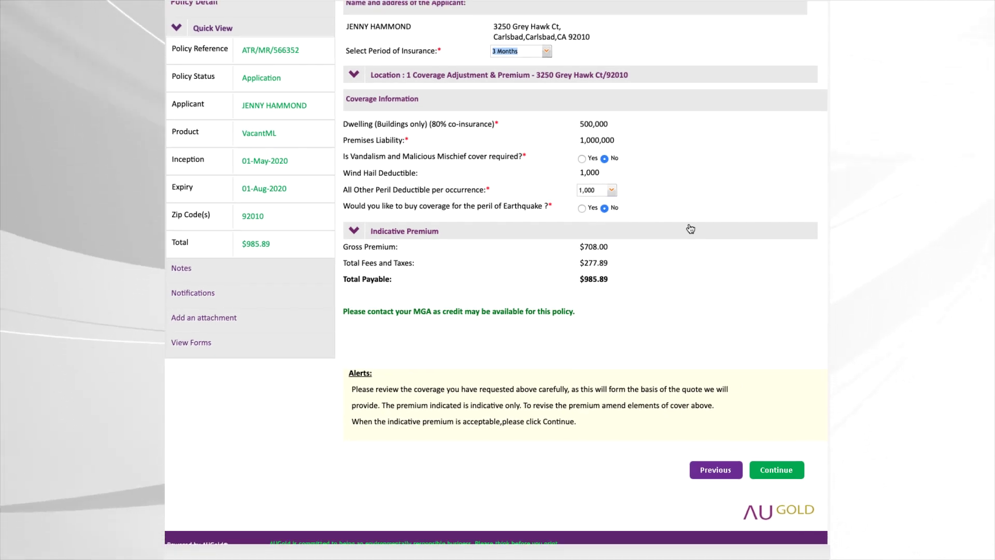
left_click(411, 313)
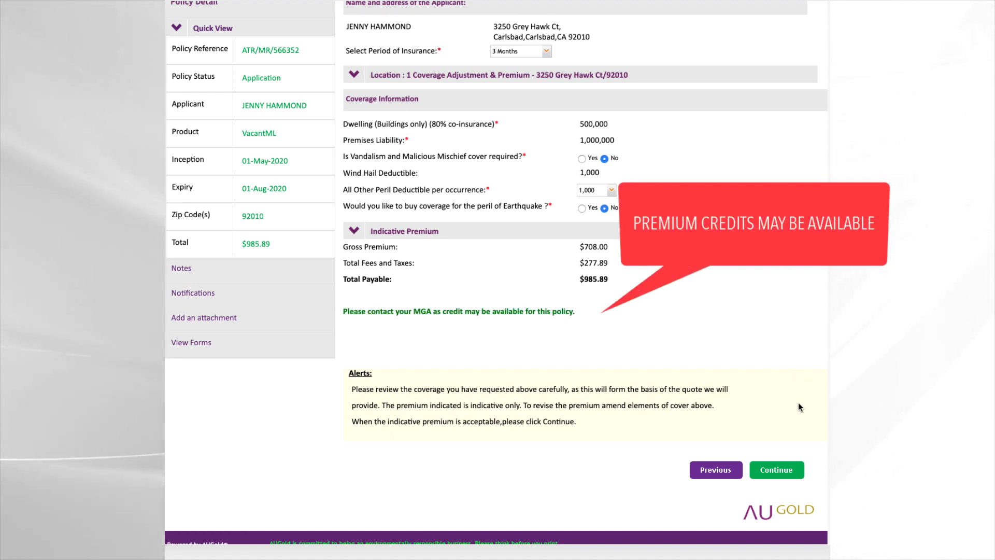
left_click(790, 470)
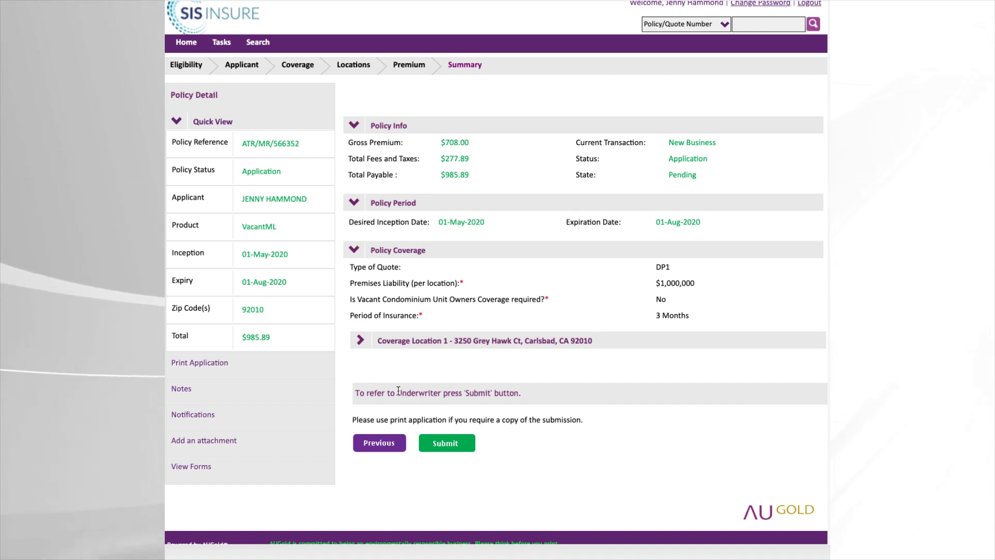
Submit the quote to the underwriter, bringing up the 'Request to bind' Send Message form
left_click(201, 369)
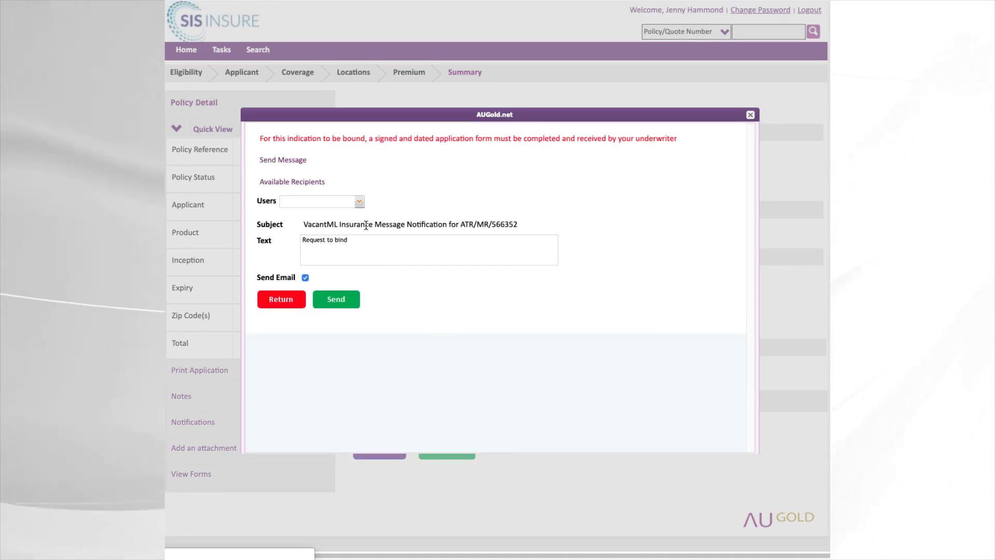
Choose Wholesale Submission as the message recipient from the Users list
left_click(364, 205)
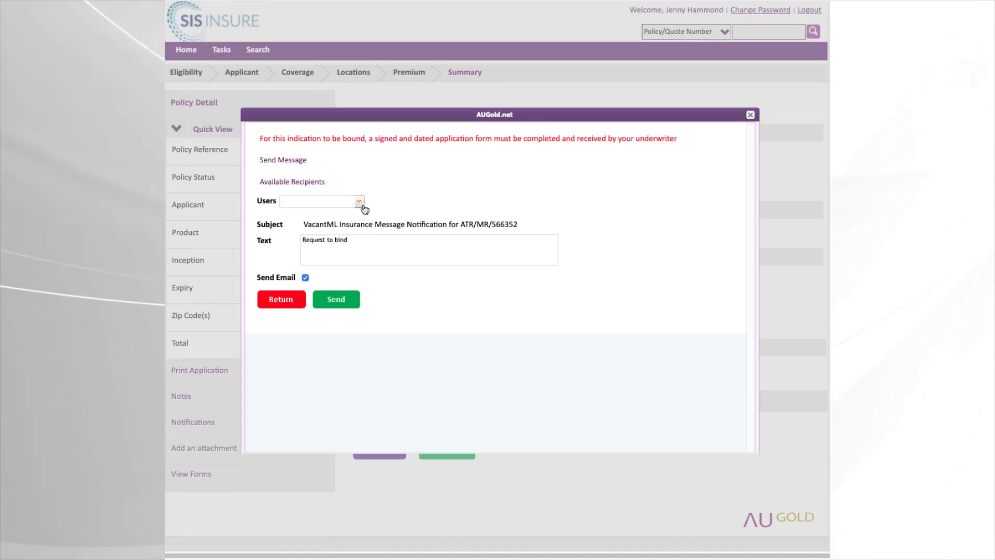
left_click(360, 203)
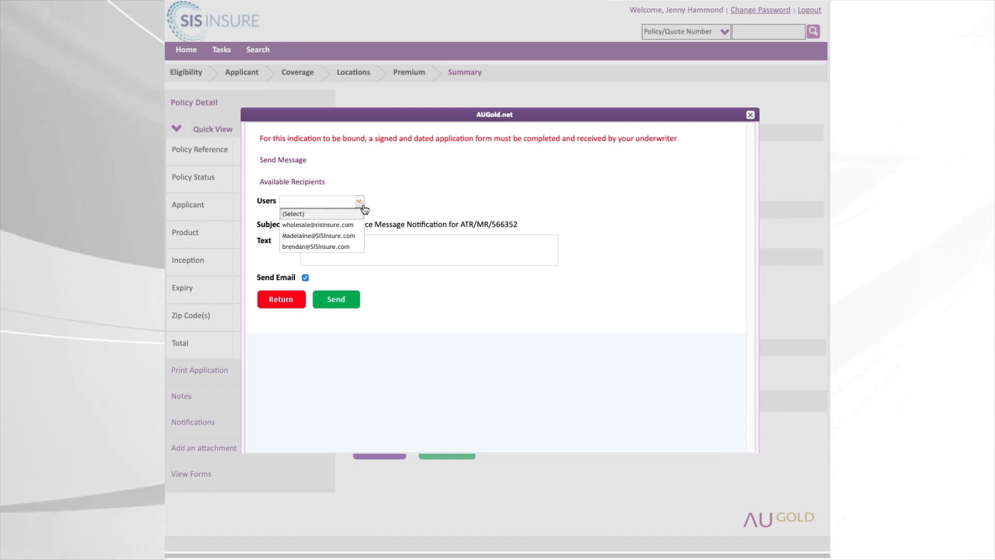
left_click(360, 227)
left_click(366, 244)
Replace the message text with a request to apply max credits and approve
type("Request to bind")
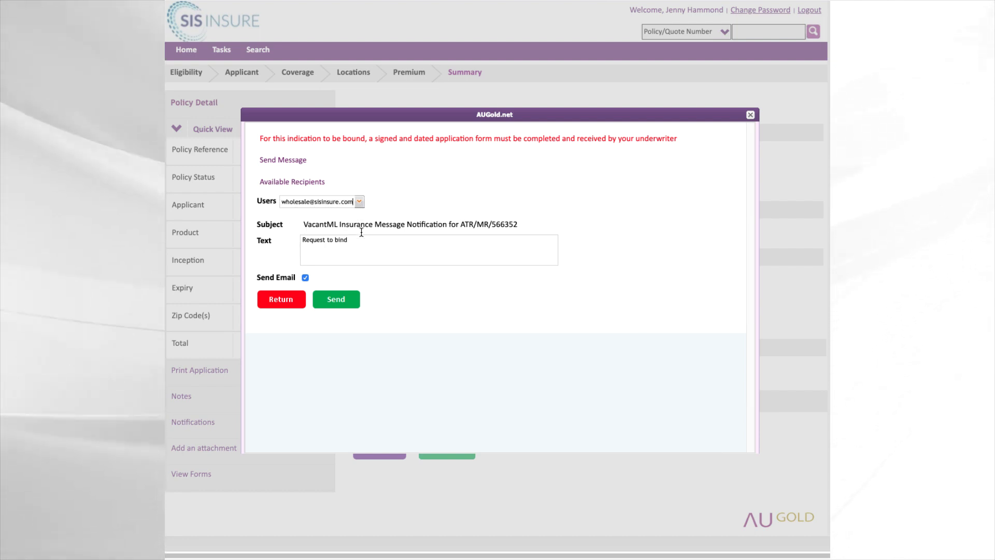
left_click_drag(365, 244, 294, 240)
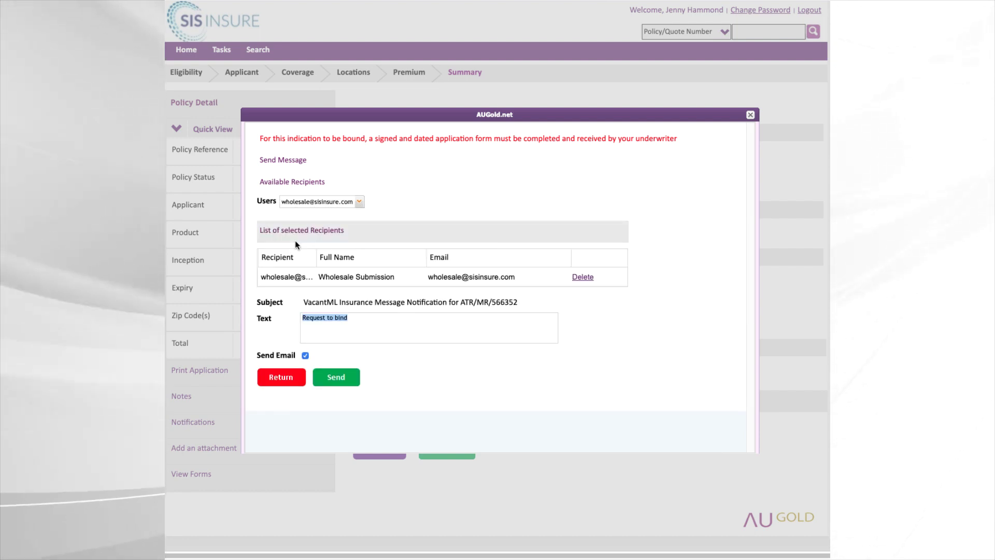
type("PLEASE ")
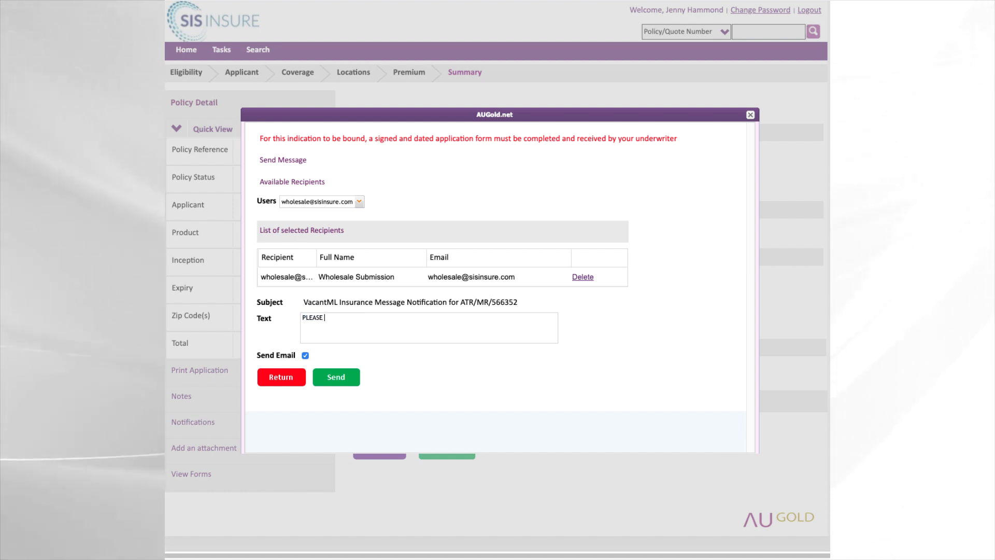
type("APPLY MAX C")
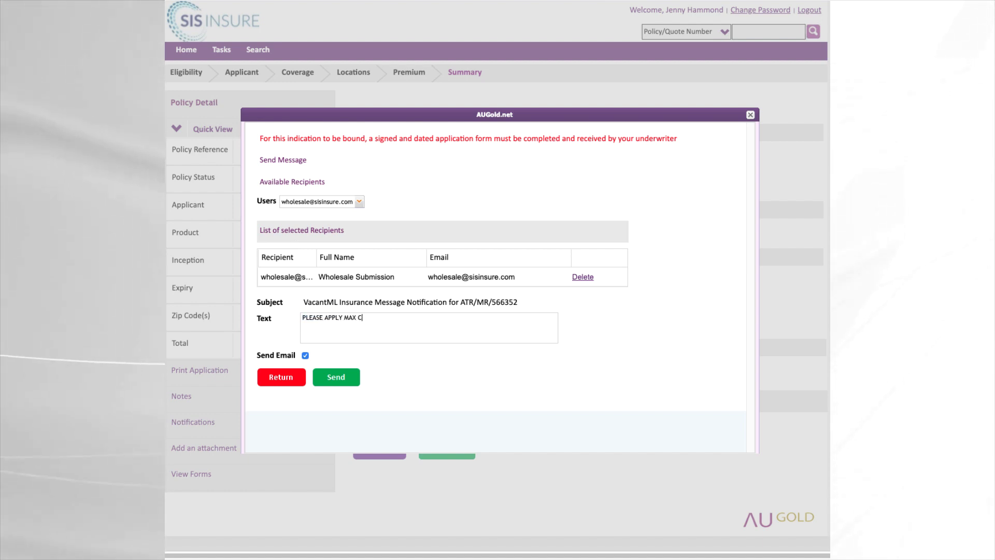
type("REDITS")
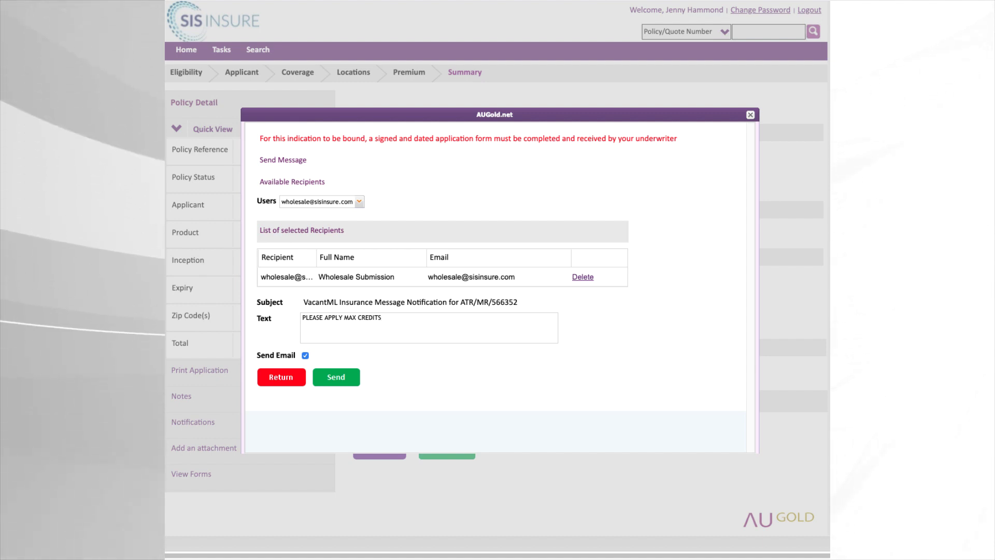
type(" AND AP")
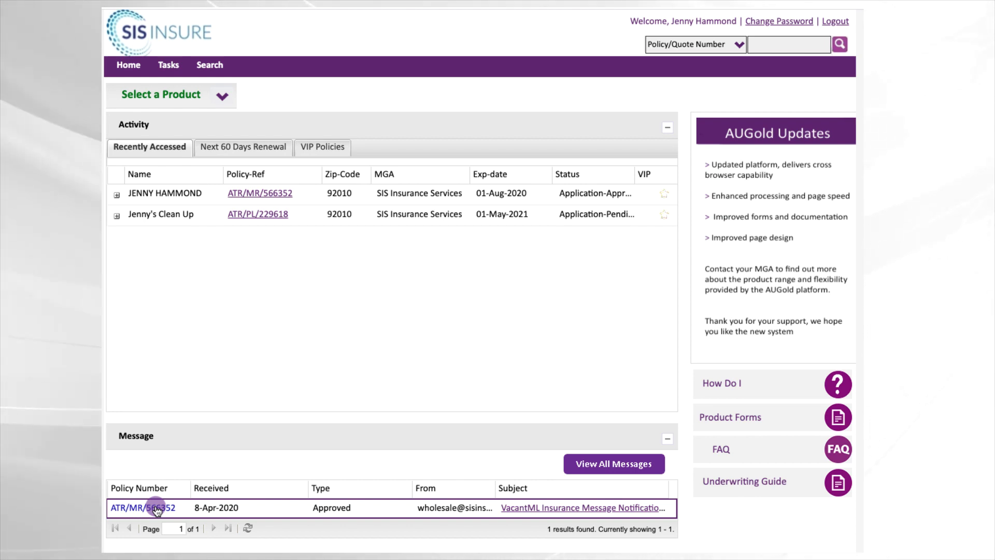
left_click(156, 510)
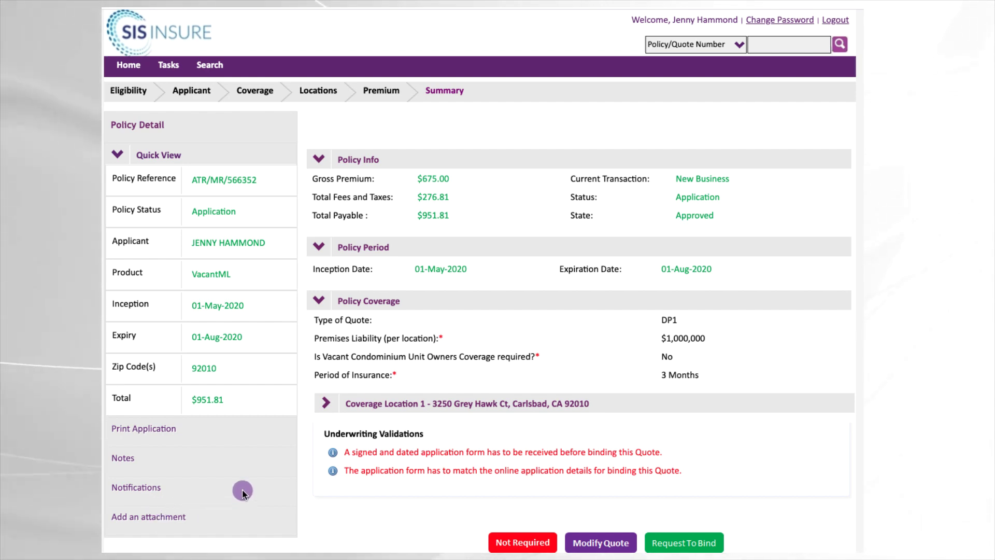
left_click(161, 430)
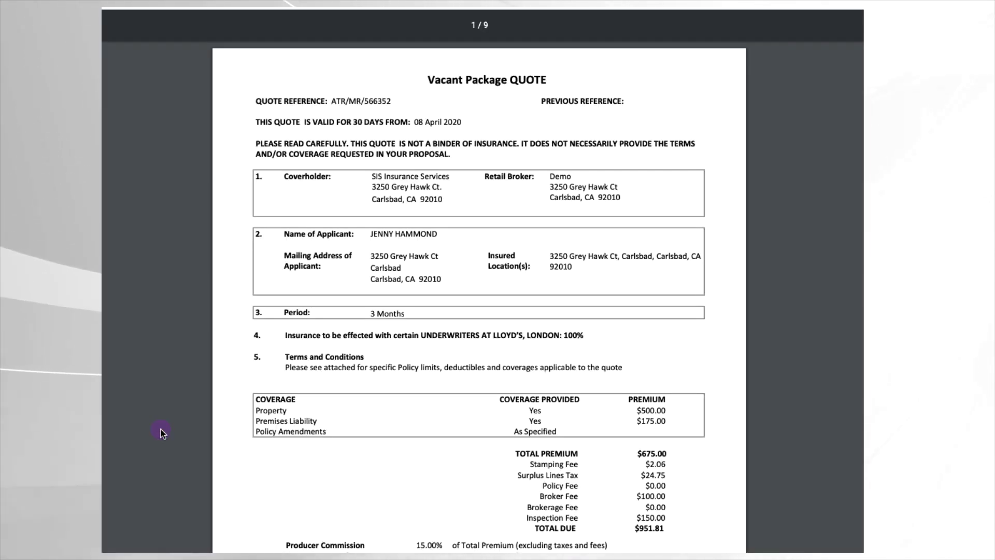
scroll(524, 312, "down", 20)
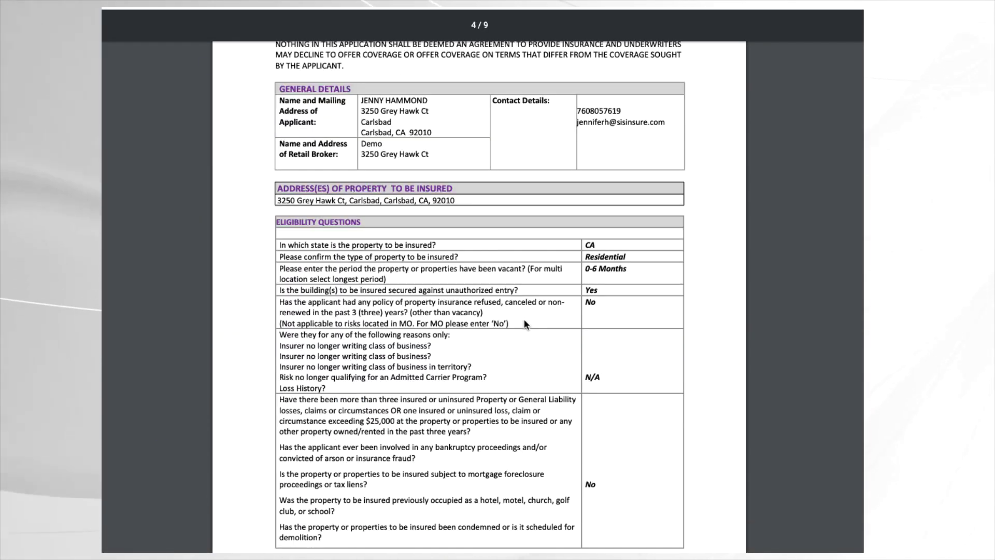
scroll(525, 321, "down", 20)
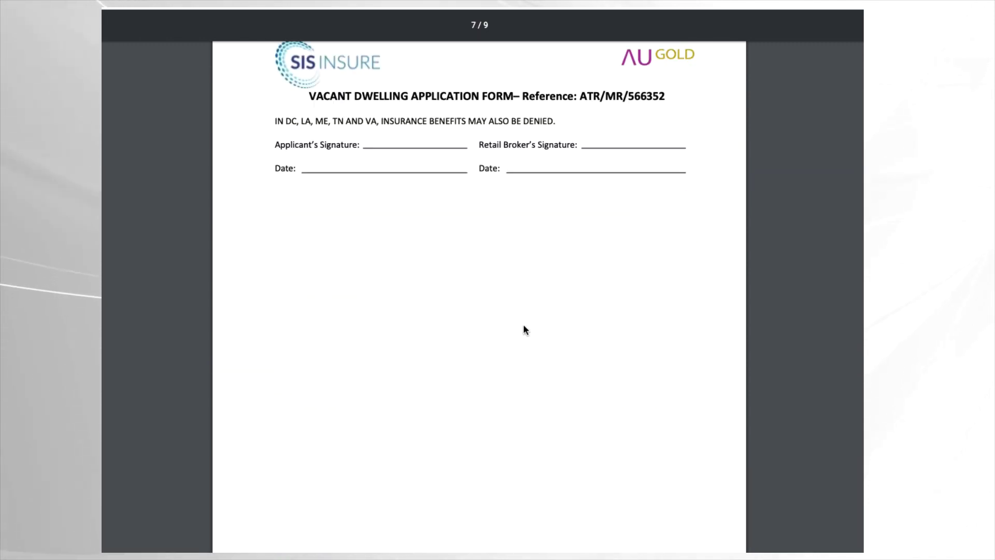
scroll(523, 326, "down", 12)
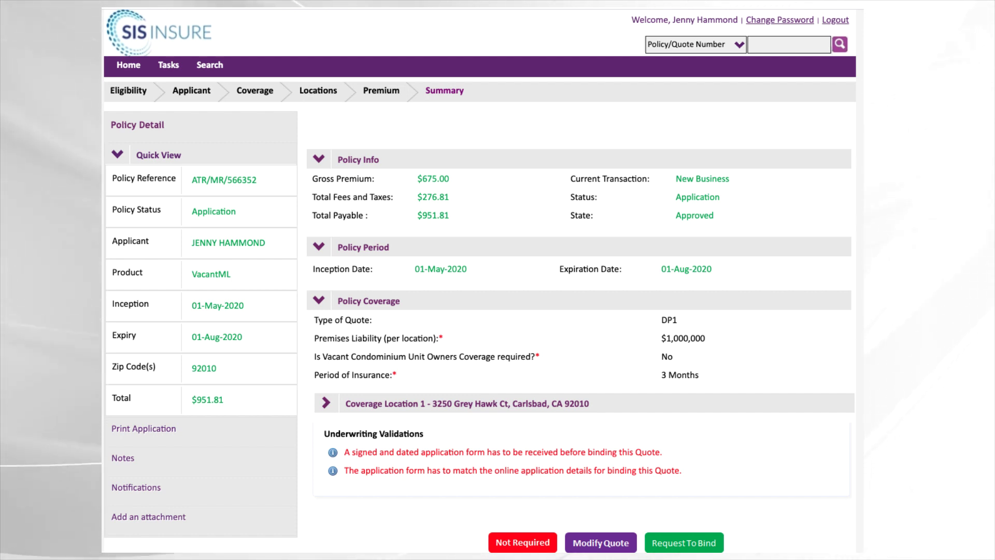
left_click(158, 518)
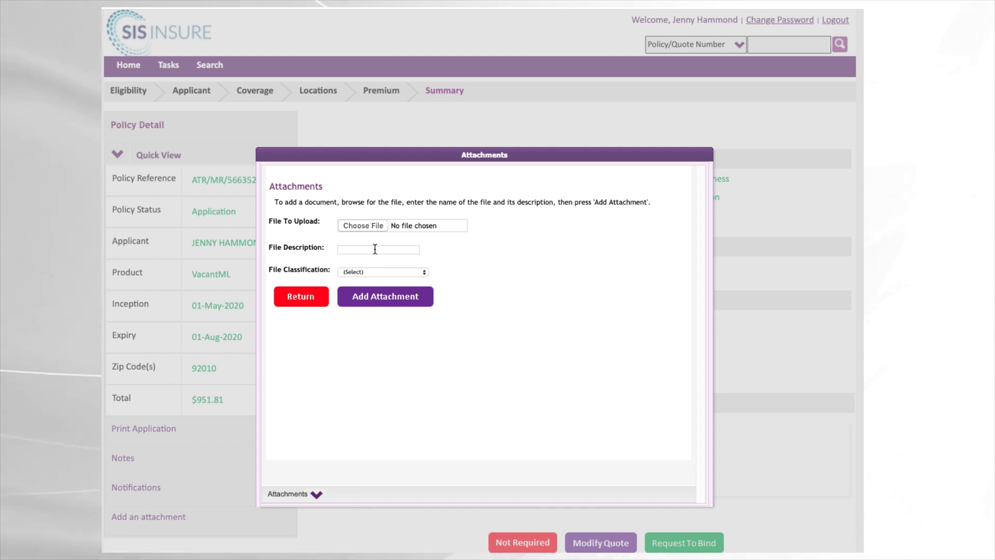
left_click(377, 272)
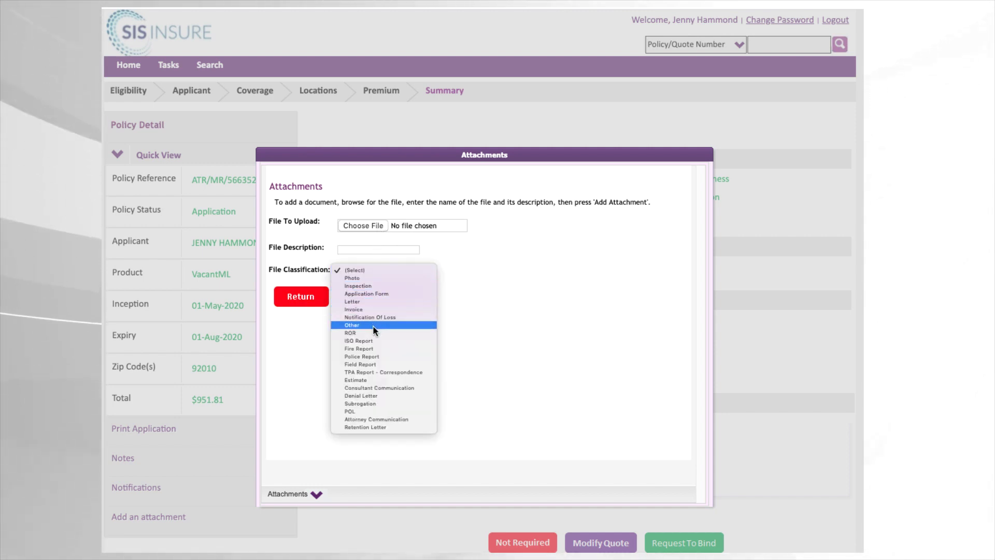
left_click(371, 295)
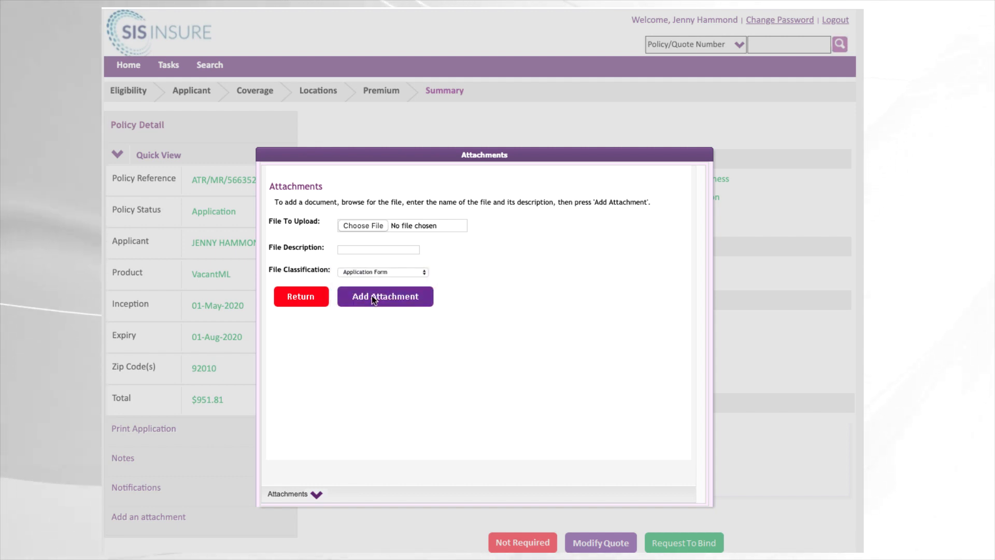
left_click(372, 296)
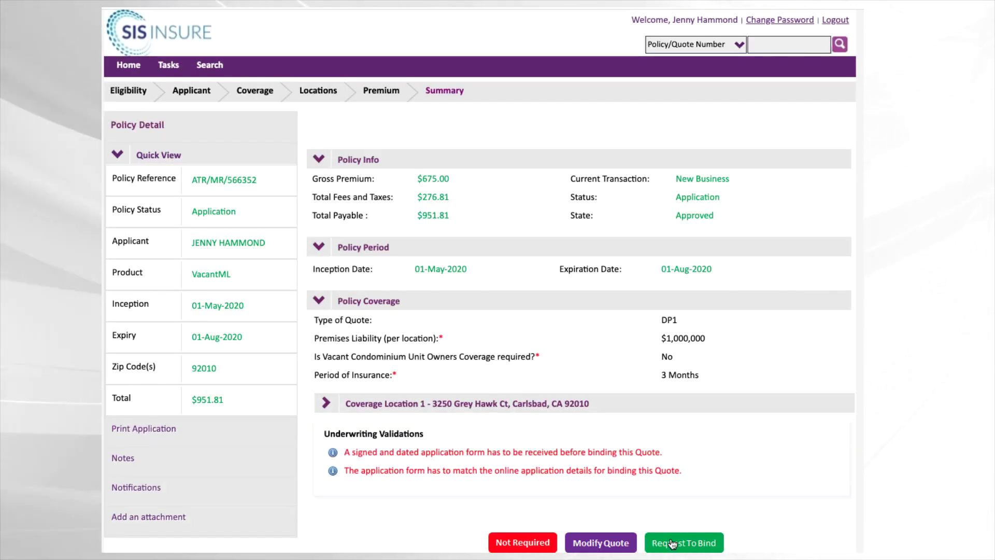
Start a Request To Bind message reading 'Please Bind Eff 5/1/2'
left_click(671, 543)
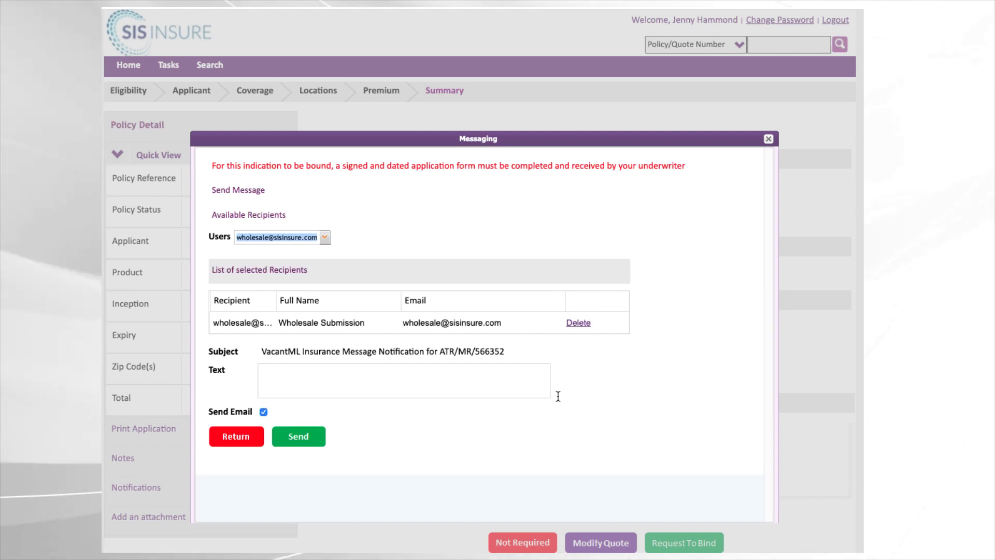
left_click(402, 378)
type("Please Bi")
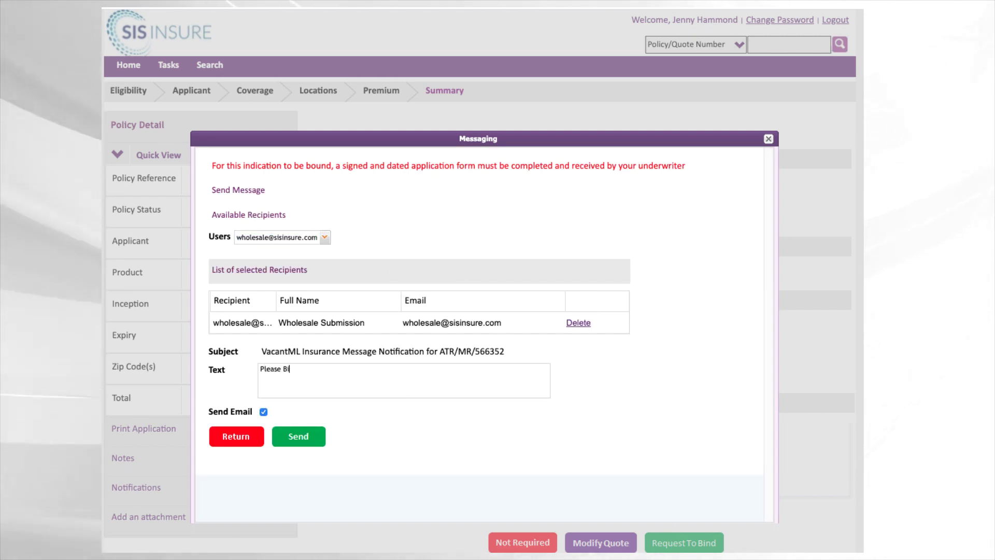
type("nd Eff")
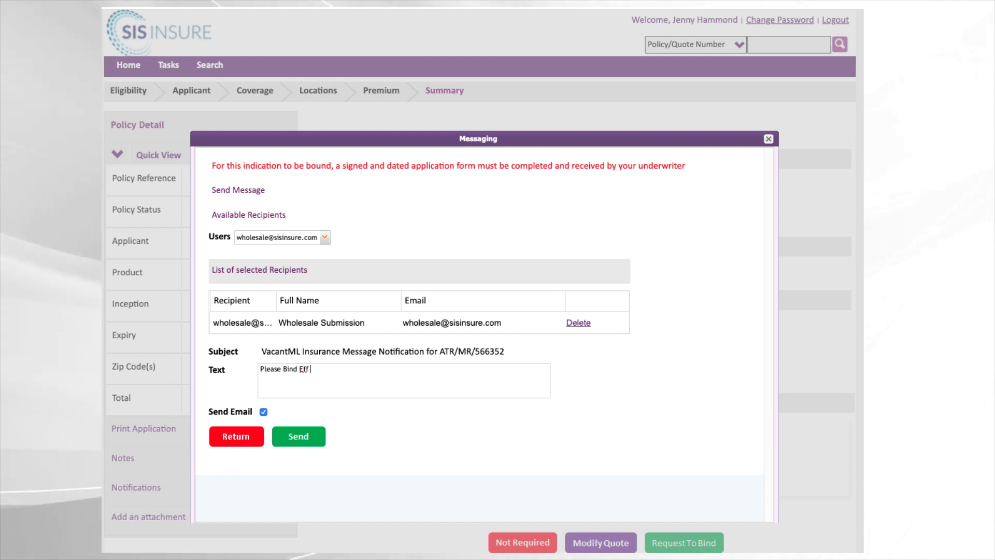
type(" 5/1/2")
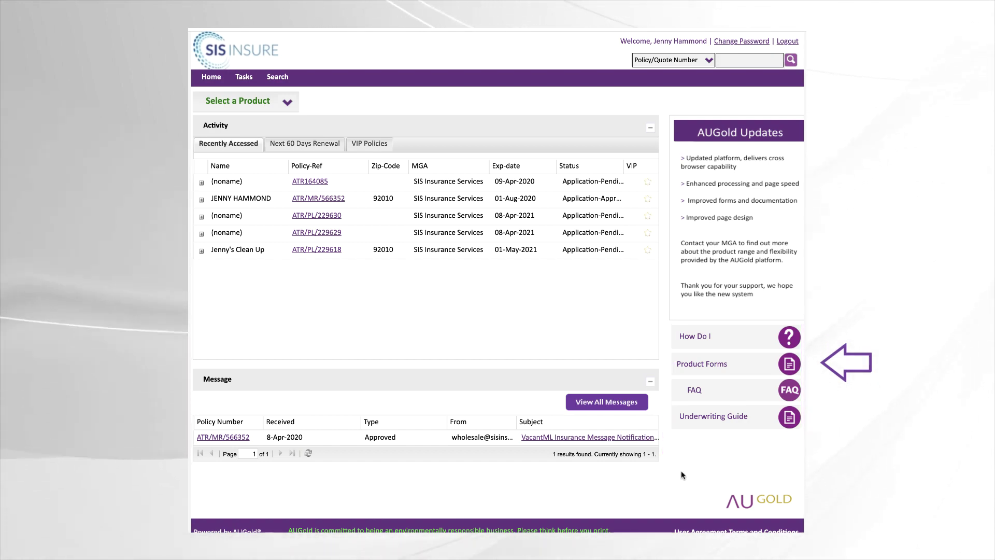
left_click(694, 364)
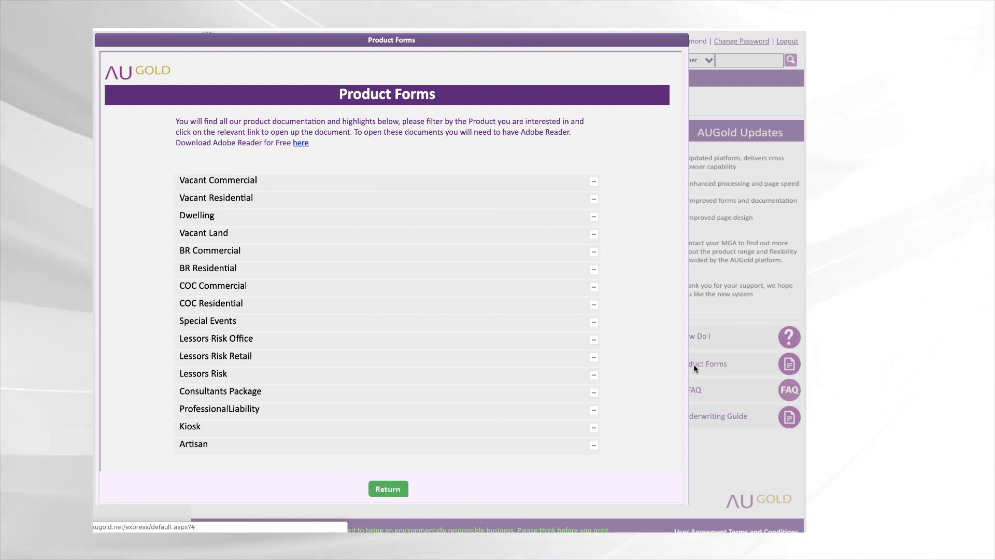
left_click(387, 488)
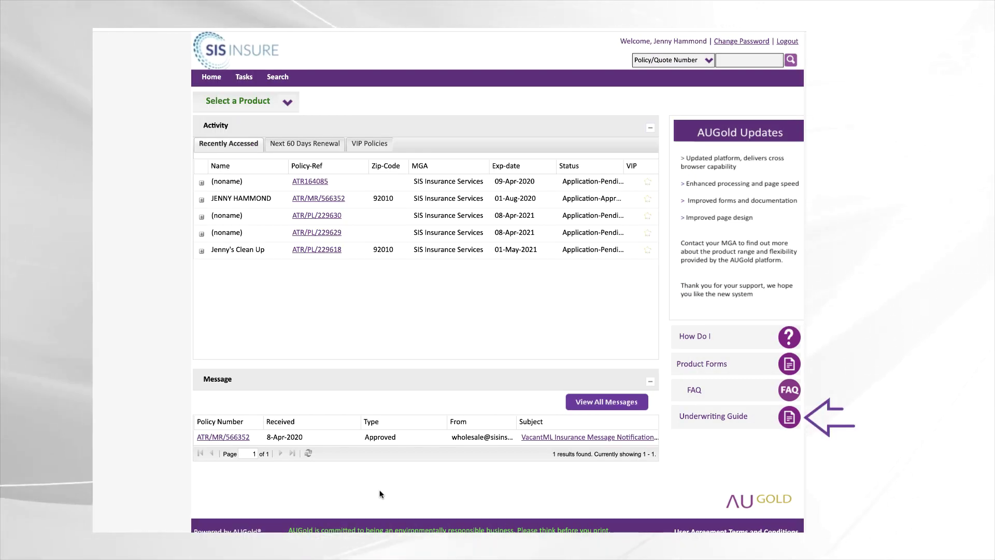